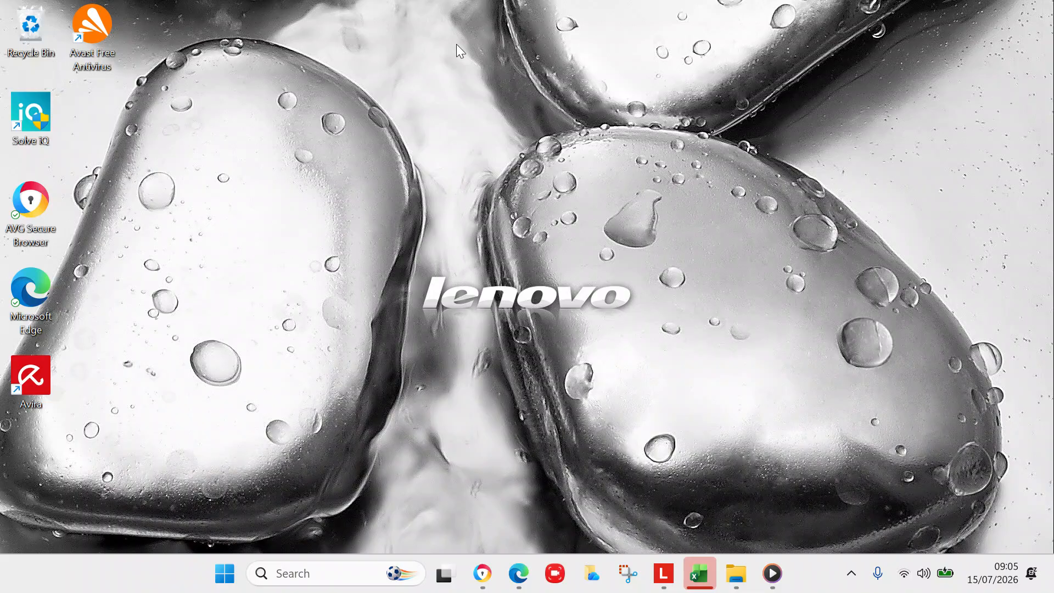
# Switch to the Excel workbook and examine the billing date inputs and formula and the TRP tenure formula on the Lesson 5 sheet
pyautogui.click(705, 576)
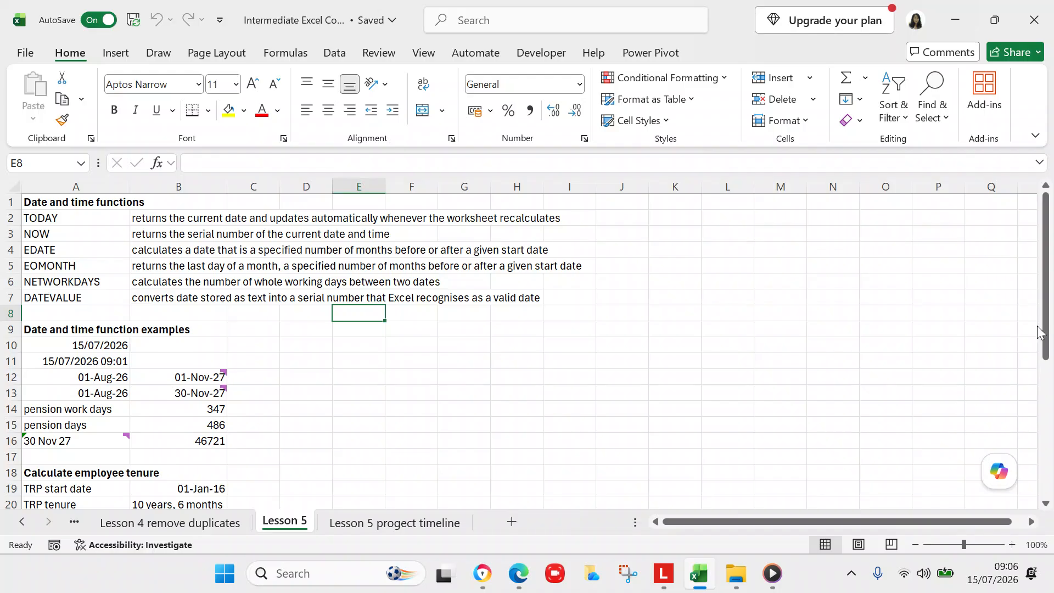
pyautogui.moveTo(1050, 332); pyautogui.dragTo(1045, 385)
pyautogui.click(213, 490)
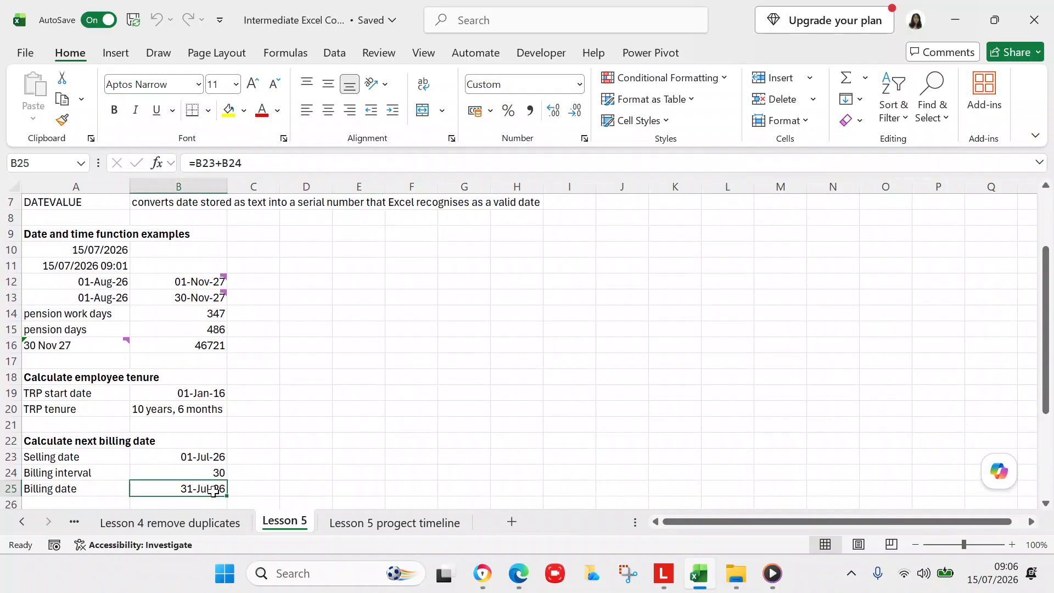
pyautogui.click(211, 469)
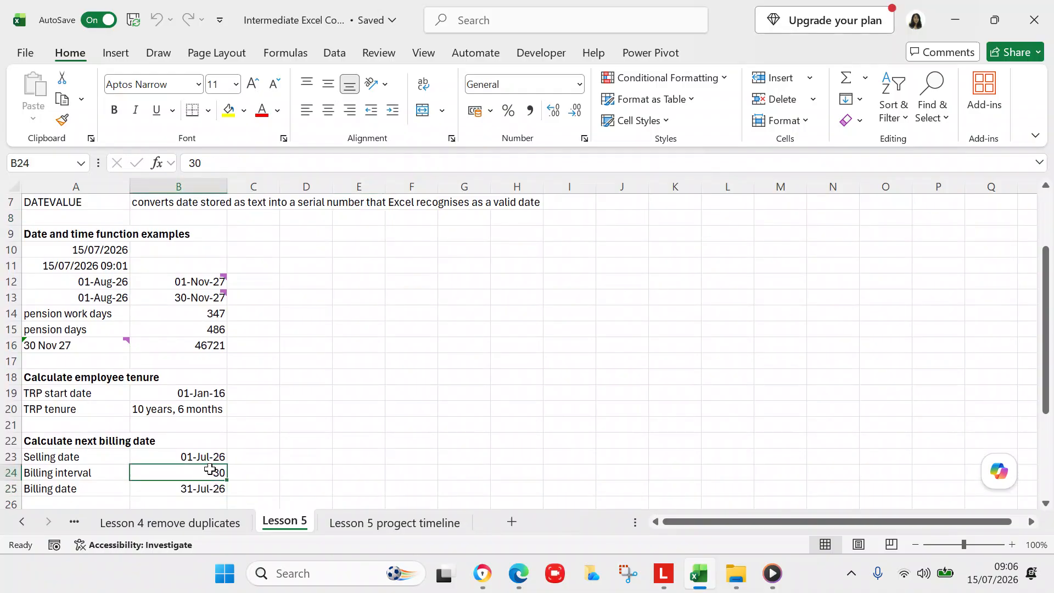
pyautogui.click(209, 455)
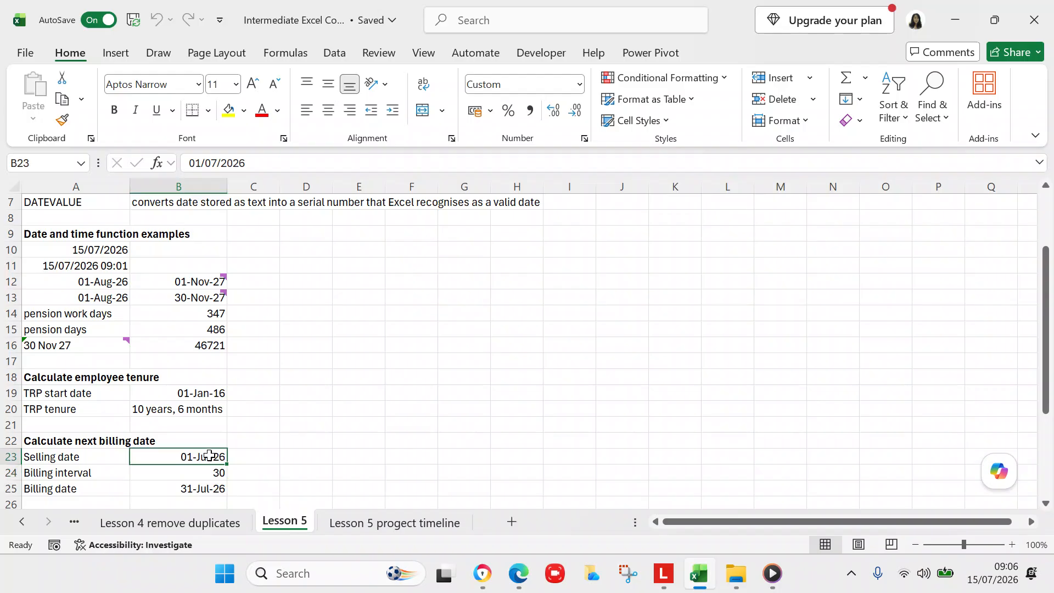
pyautogui.click(205, 410)
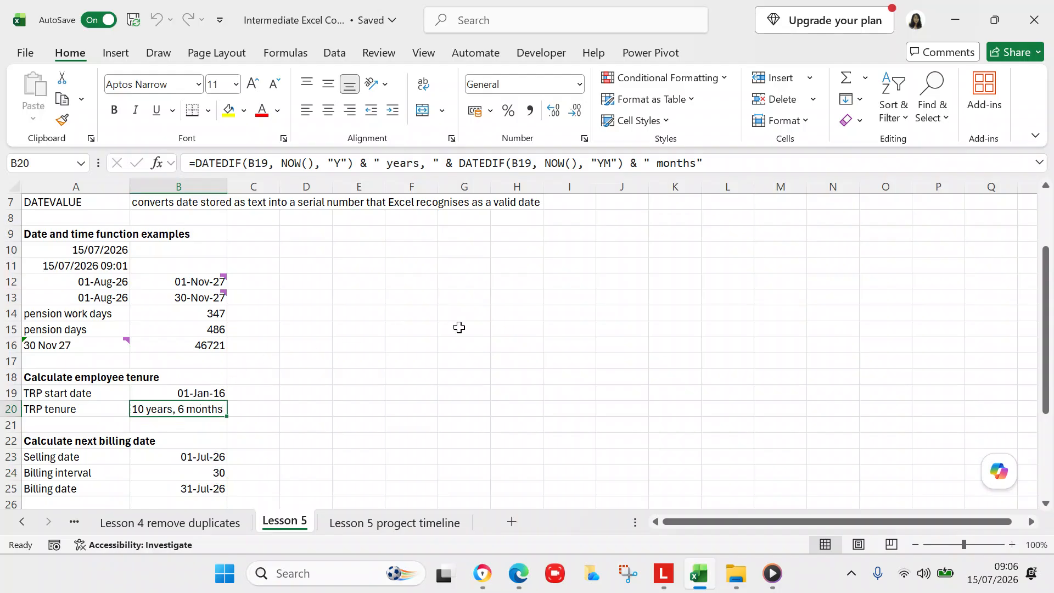
# Insert a new row at row 8, directly below the DATEVALUE entry in the date and time functions list
pyautogui.moveTo(1048, 344); pyautogui.dragTo(1046, 285)
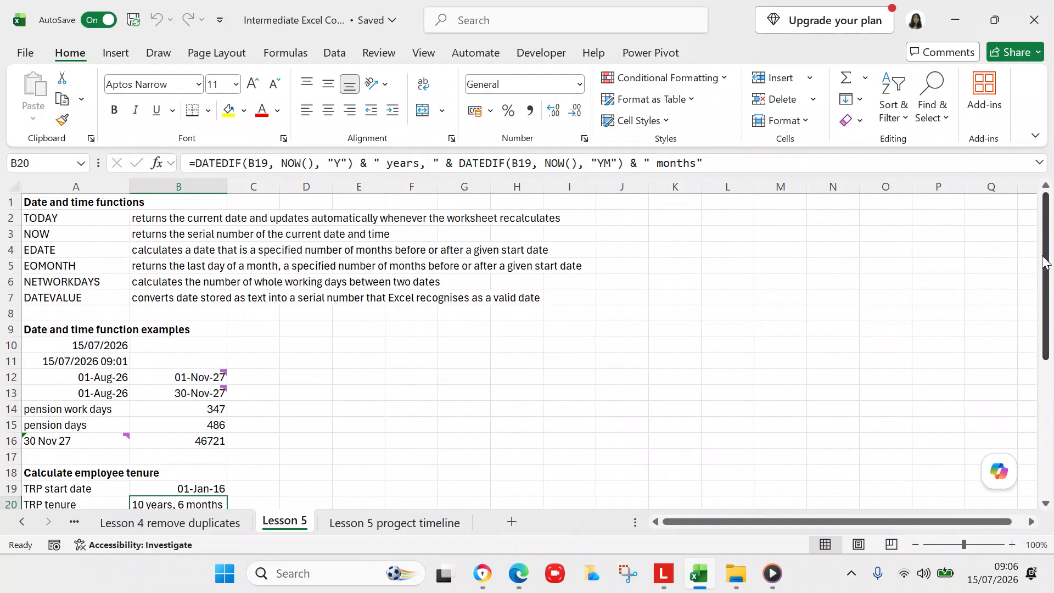
pyautogui.click(11, 314)
pyautogui.click(75, 314)
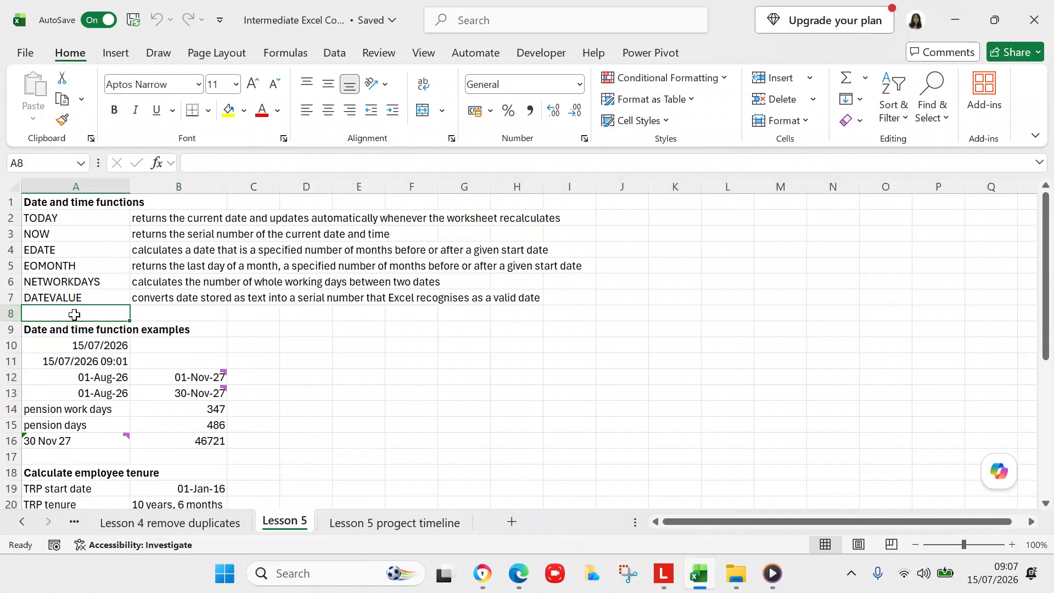
pyautogui.rightClick(74, 314)
pyautogui.click(10, 317)
pyautogui.click(10, 314)
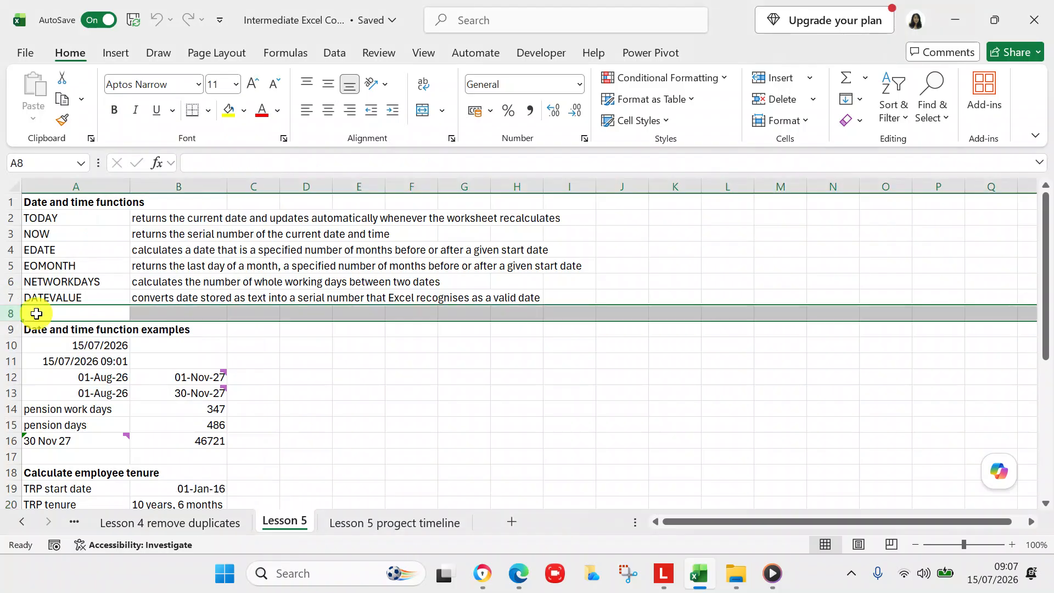
pyautogui.rightClick(37, 313)
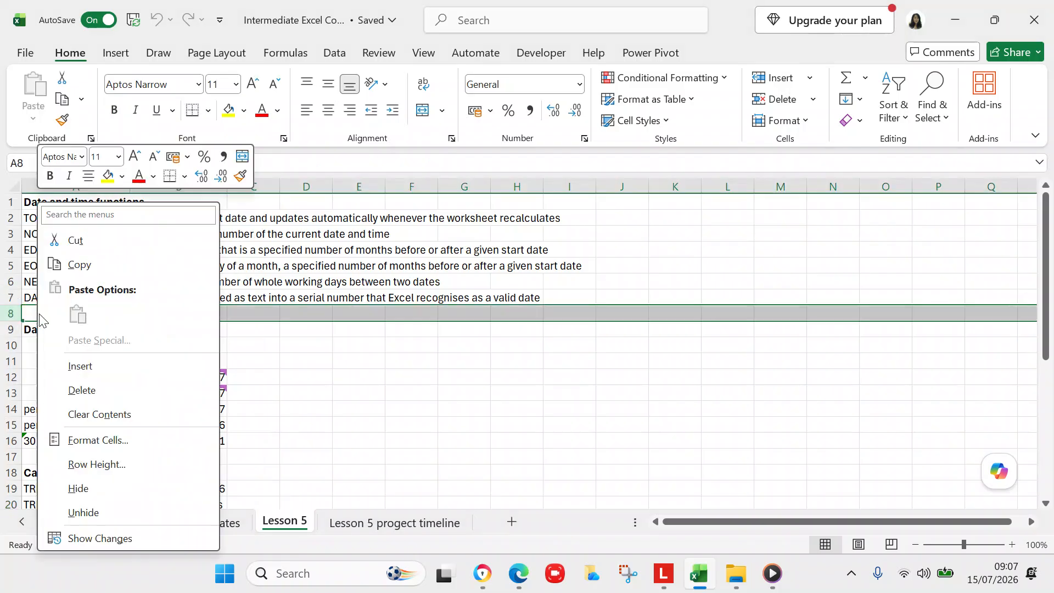
pyautogui.click(82, 366)
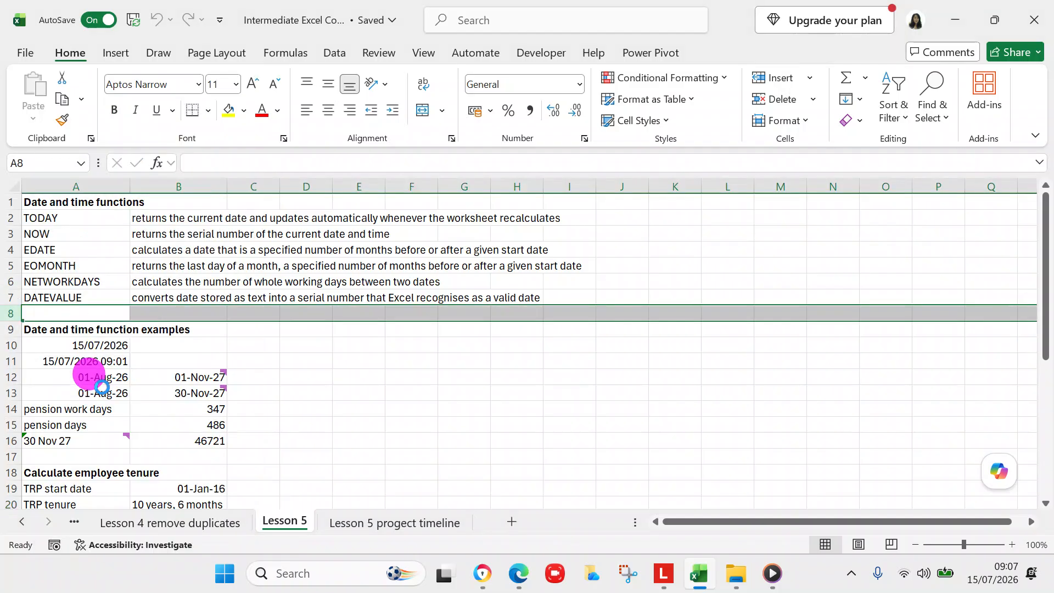
# Enter DATEDIF as the function name in cell A8 and check the TRP tenure formula that uses it
pyautogui.click(88, 313)
pyautogui.write('DATEDIF')
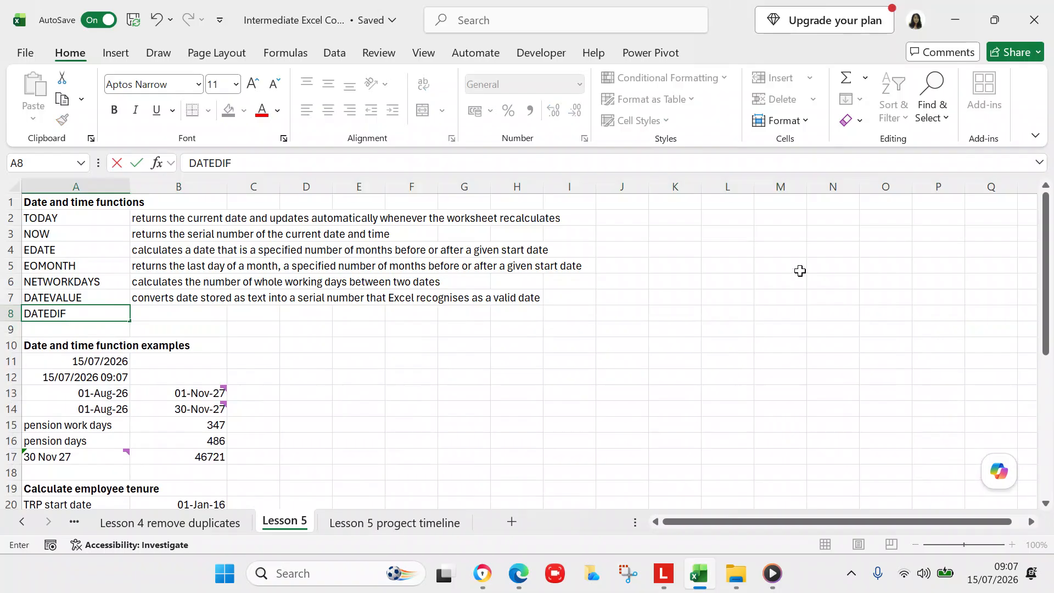
pyautogui.moveTo(1045, 286); pyautogui.dragTo(1040, 374)
pyautogui.click(181, 346)
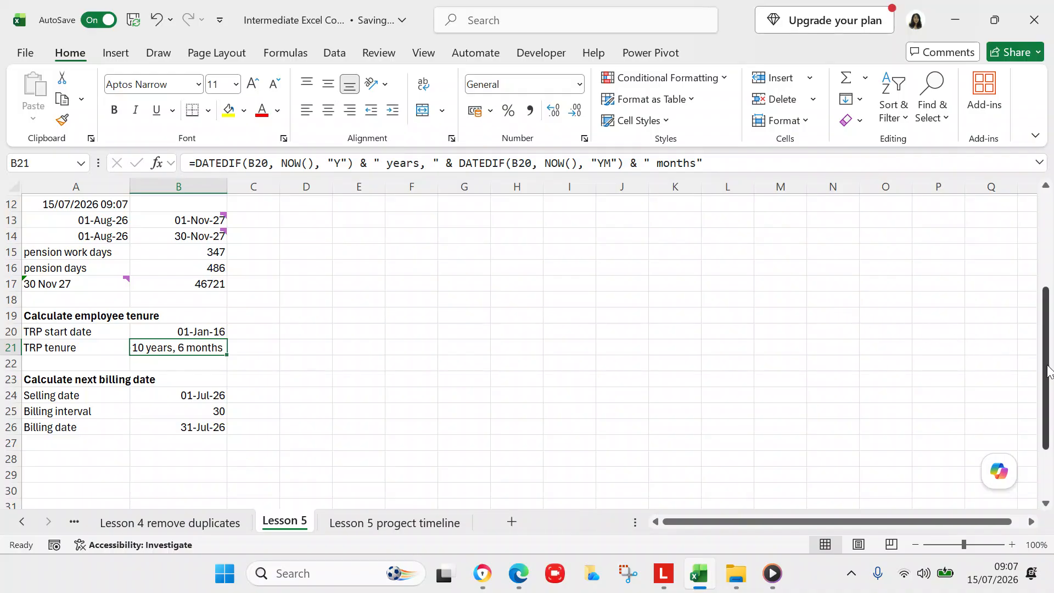
# Describe DATEDIF in cell B8 with the text "returns years and months between two dates"
pyautogui.moveTo(1048, 372); pyautogui.dragTo(1048, 270)
pyautogui.click(202, 311)
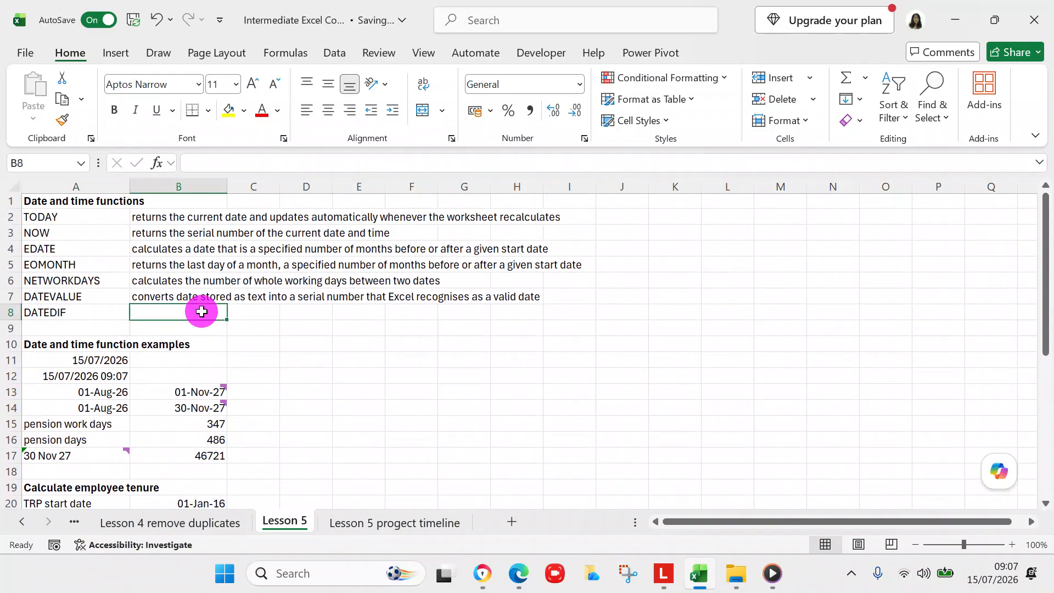
pyautogui.write('returns date')
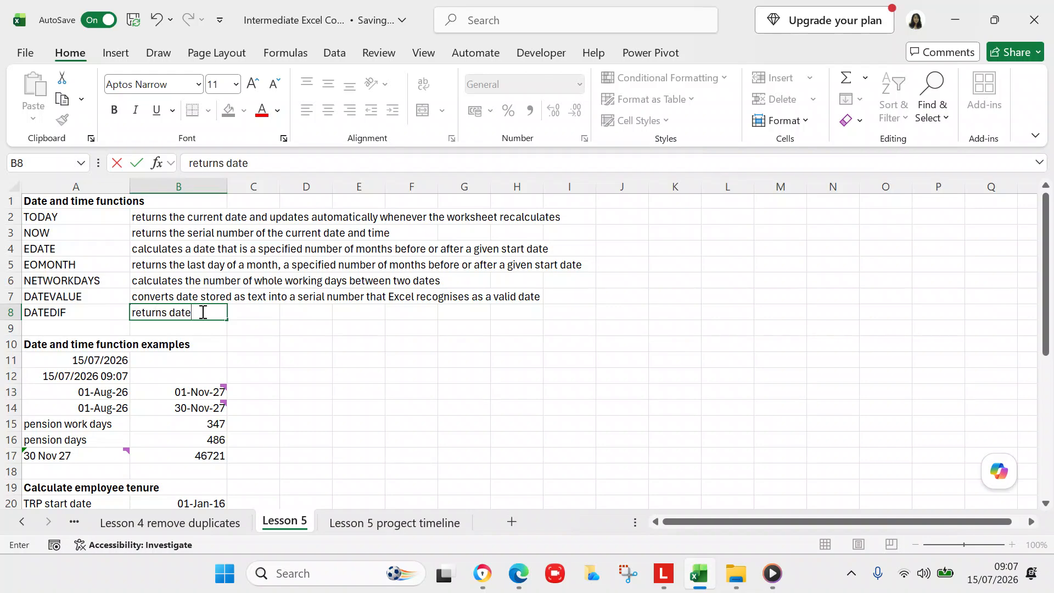
pyautogui.press('BackSpace')
pyautogui.press('BackSpace')
pyautogui.press('BackSpace')
pyautogui.press('BackSpace')
pyautogui.write('years and months be')
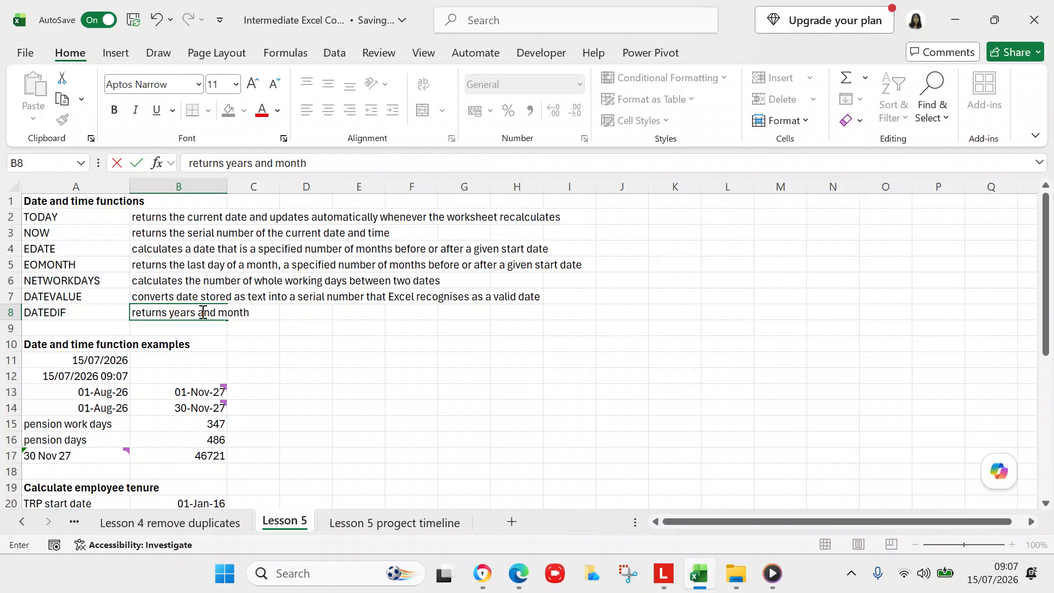
pyautogui.write('en two ')
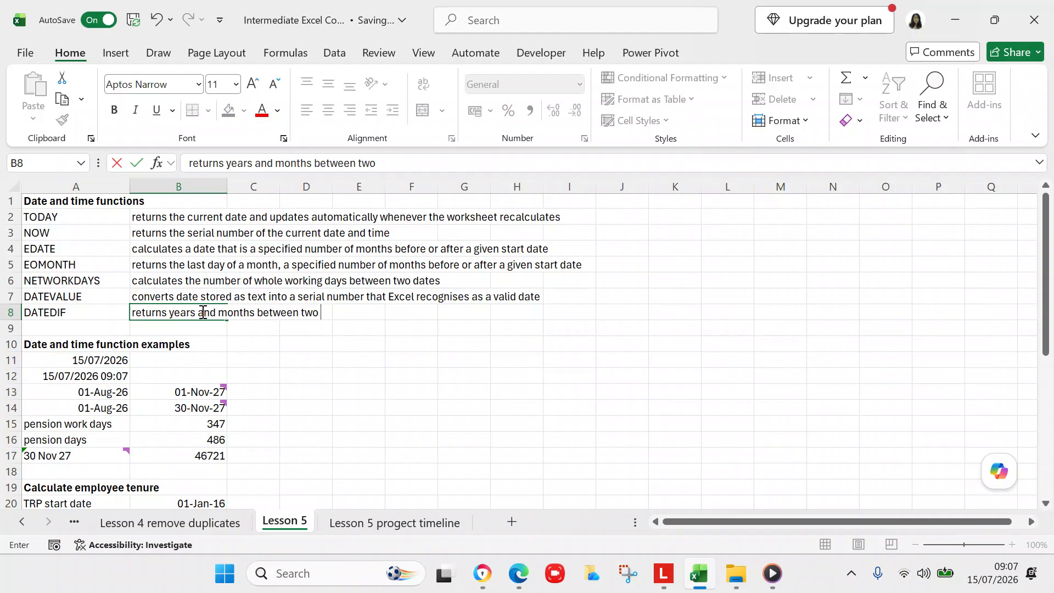
pyautogui.write('dates')
pyautogui.click(345, 344)
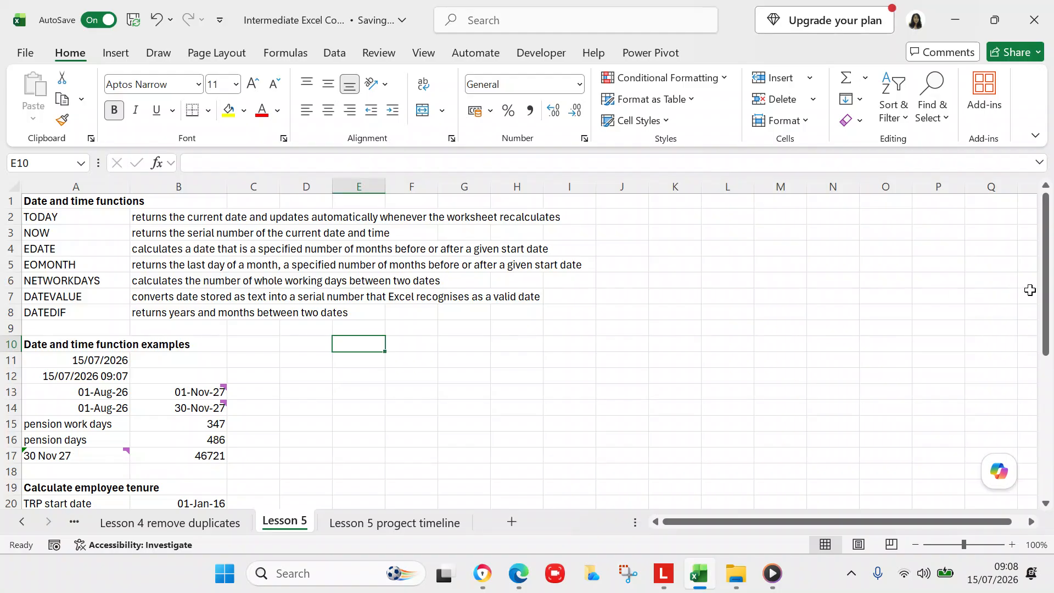
# Dismiss the upload pending notice and examine the TODAY, NOW and EDATE example formulas in A11, A12 and B13
pyautogui.moveTo(1045, 303); pyautogui.dragTo(1045, 341)
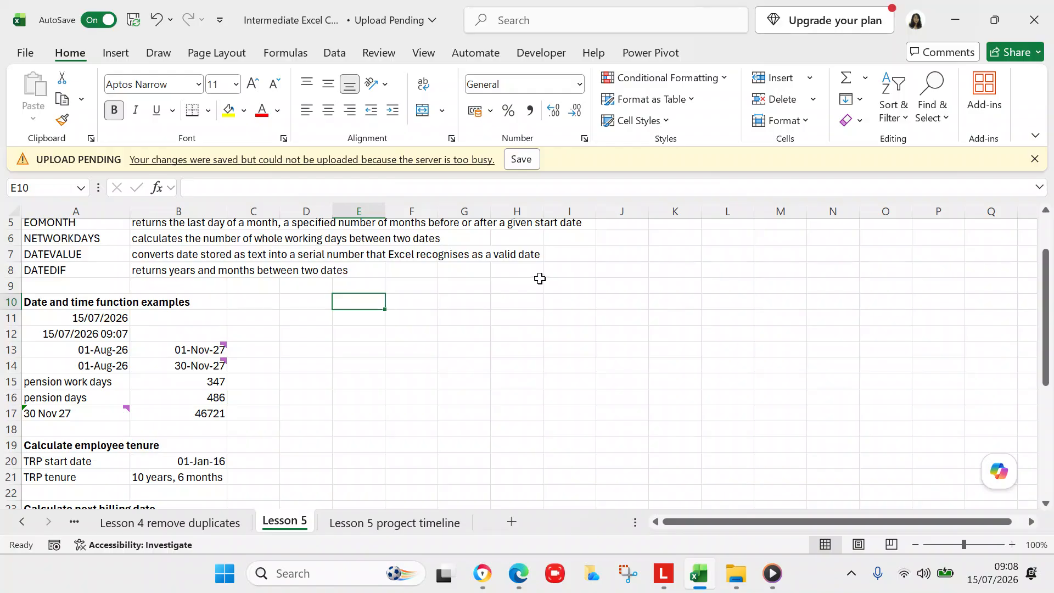
pyautogui.click(1034, 159)
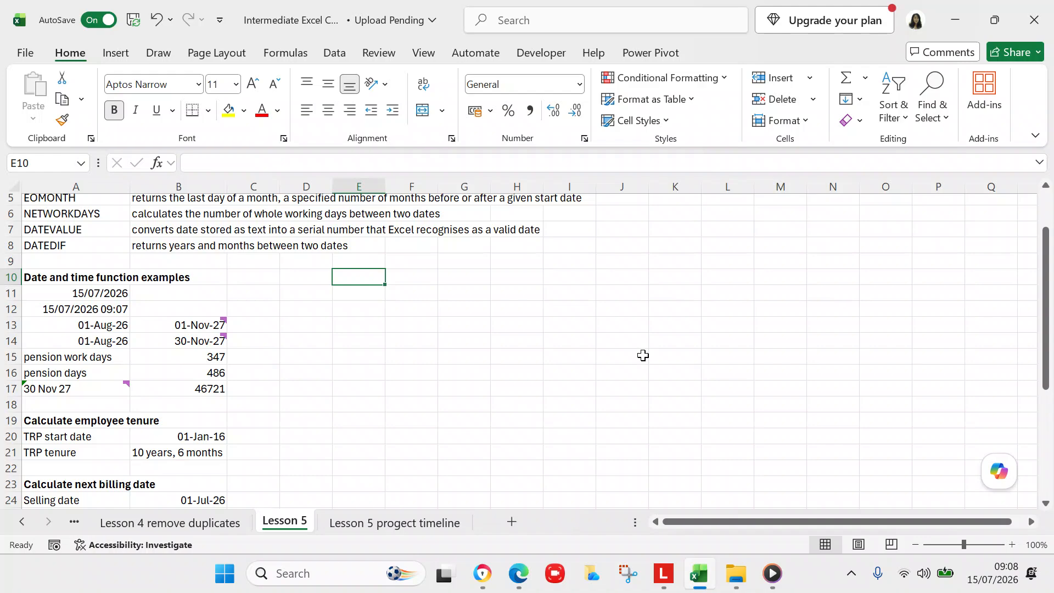
pyautogui.click(114, 295)
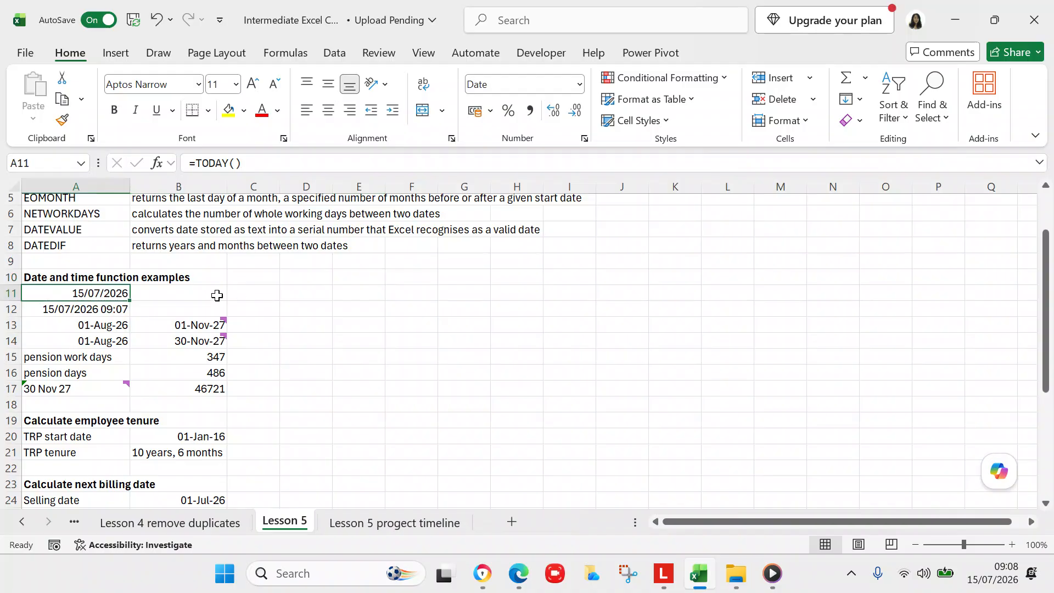
pyautogui.click(120, 307)
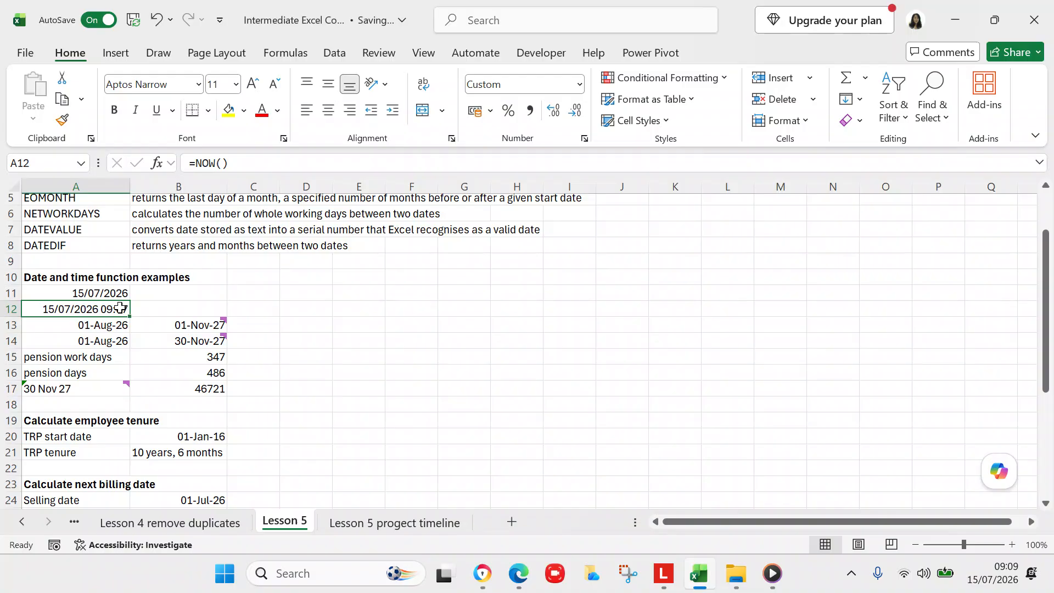
pyautogui.moveTo(144, 328)
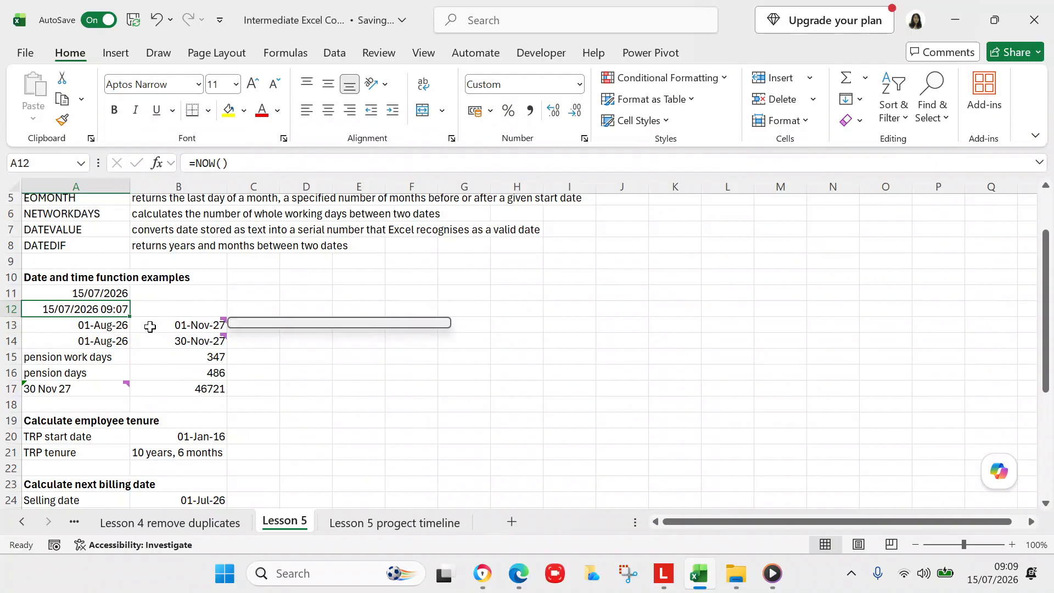
pyautogui.click(183, 328)
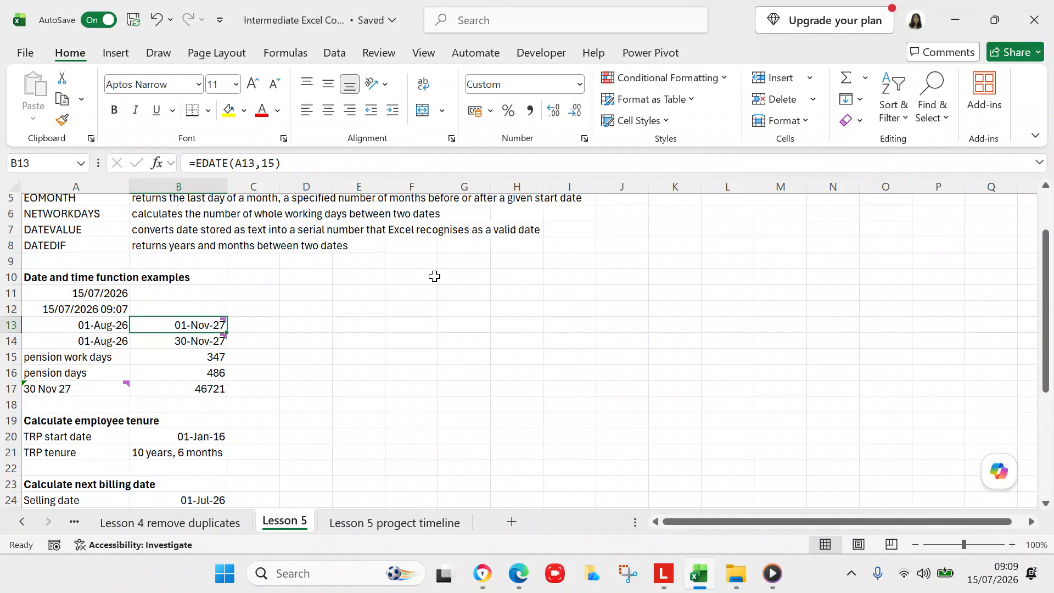
# Examine the EOMONTH, NETWORKDAYS, pension days and DATEVALUE example formulas in cells B14 to B17
pyautogui.click(123, 341)
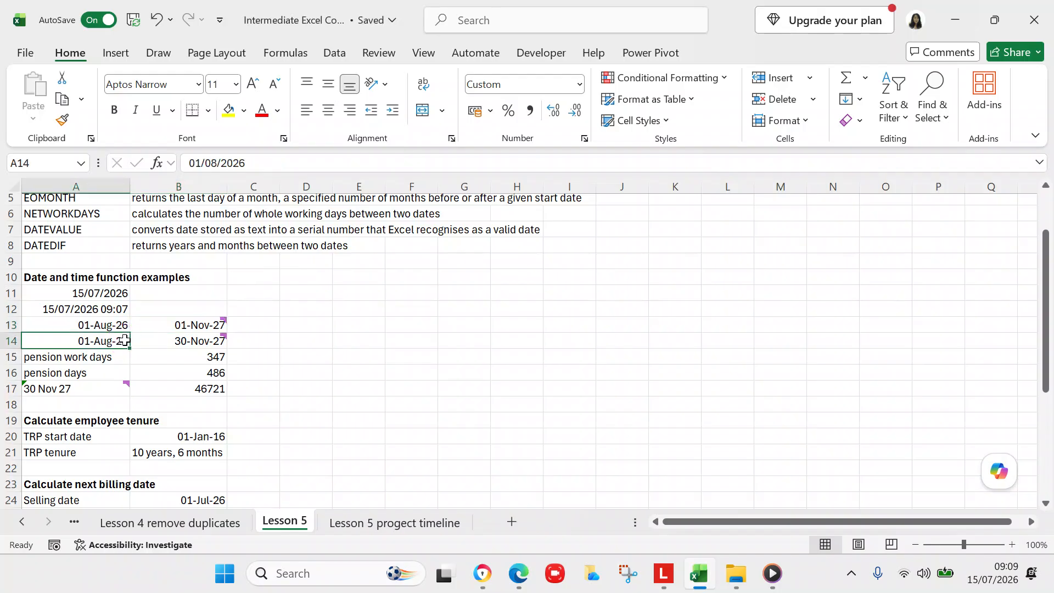
pyautogui.click(172, 342)
pyautogui.moveTo(173, 342)
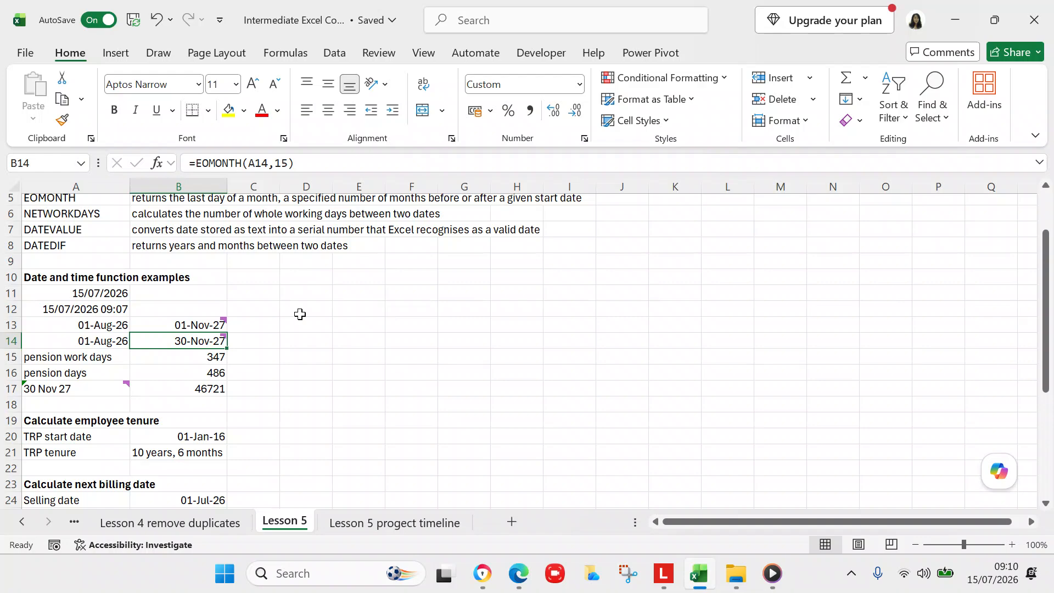
pyautogui.click(204, 360)
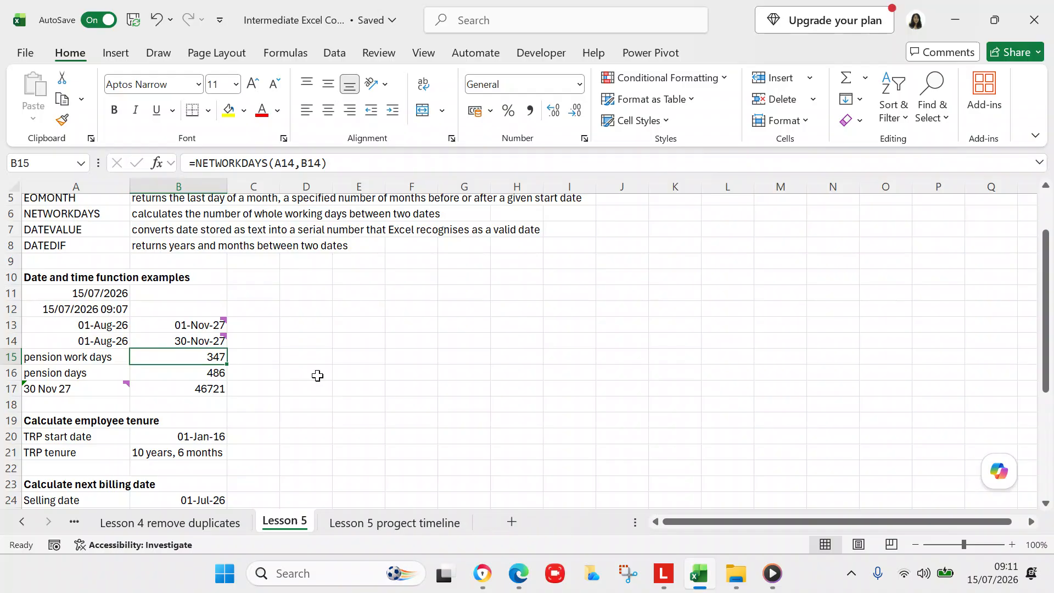
pyautogui.click(222, 374)
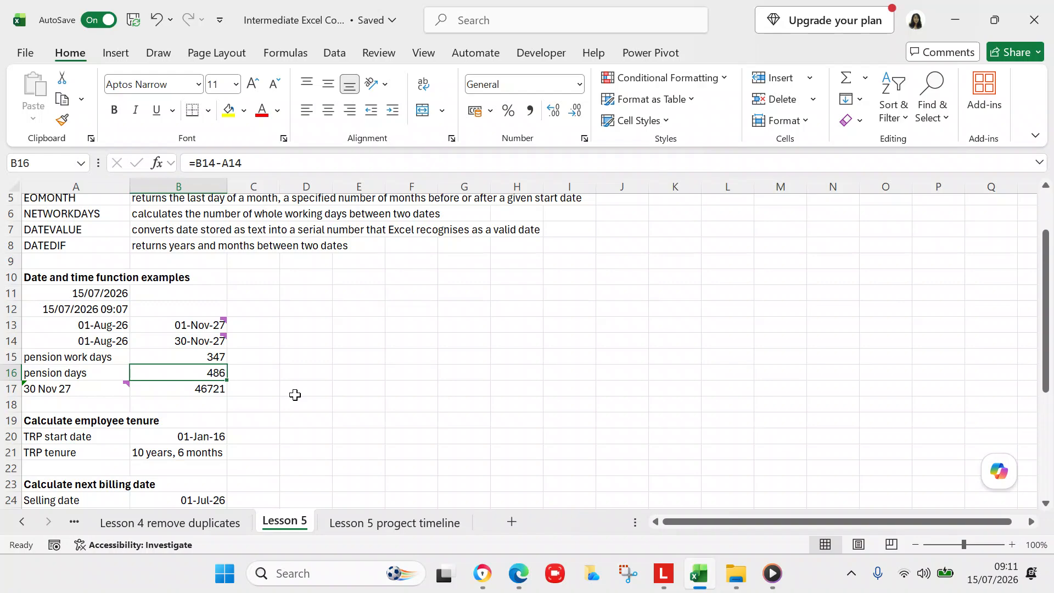
pyautogui.click(211, 389)
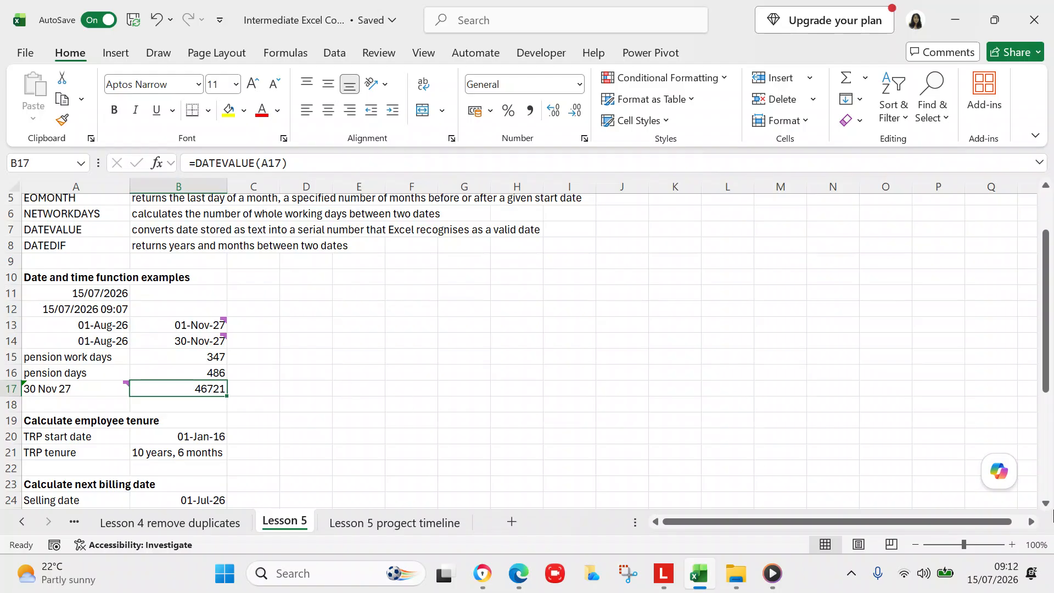
# Examine the TRP start date in B20 and the DATEDIF formula for TRP tenure in B21
pyautogui.click(1046, 501)
pyautogui.click(1047, 503)
pyautogui.click(1046, 503)
pyautogui.click(1047, 503)
pyautogui.click(1046, 503)
pyautogui.click(1046, 503)
pyautogui.click(1046, 503)
pyautogui.click(1046, 503)
pyautogui.click(1046, 503)
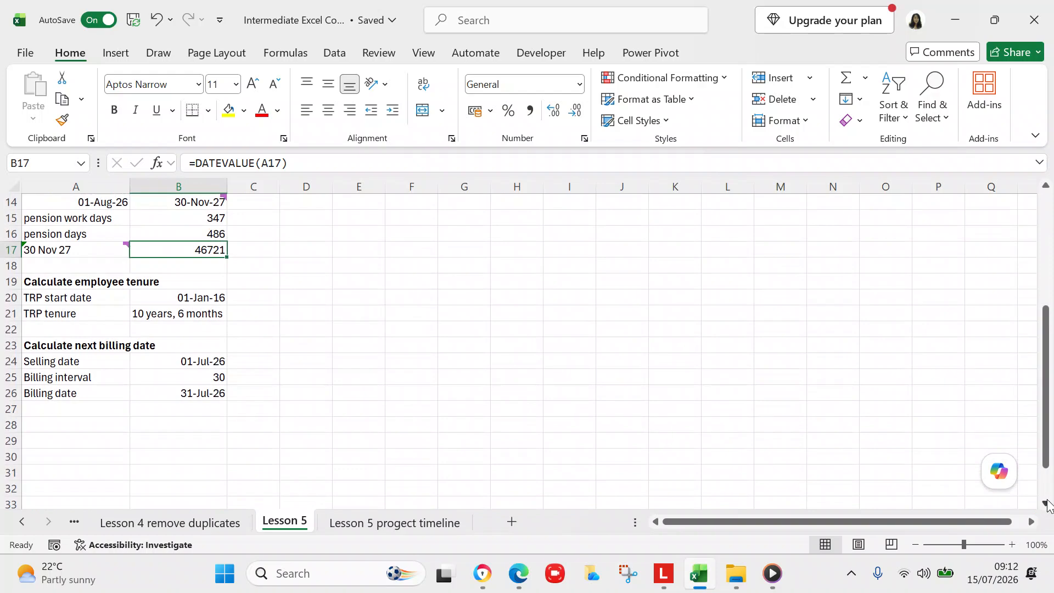
pyautogui.click(216, 297)
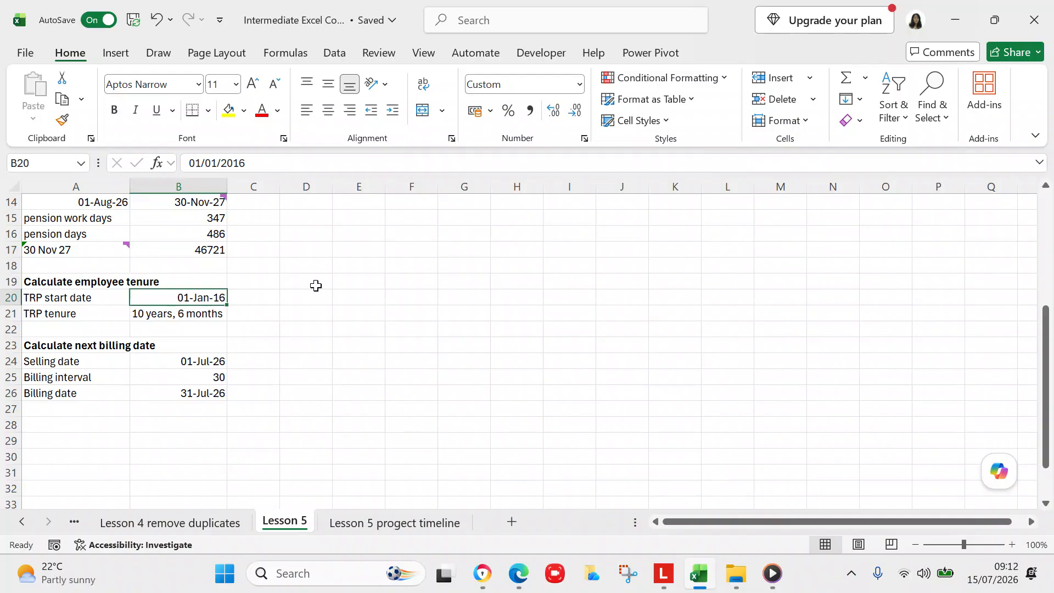
pyautogui.click(204, 315)
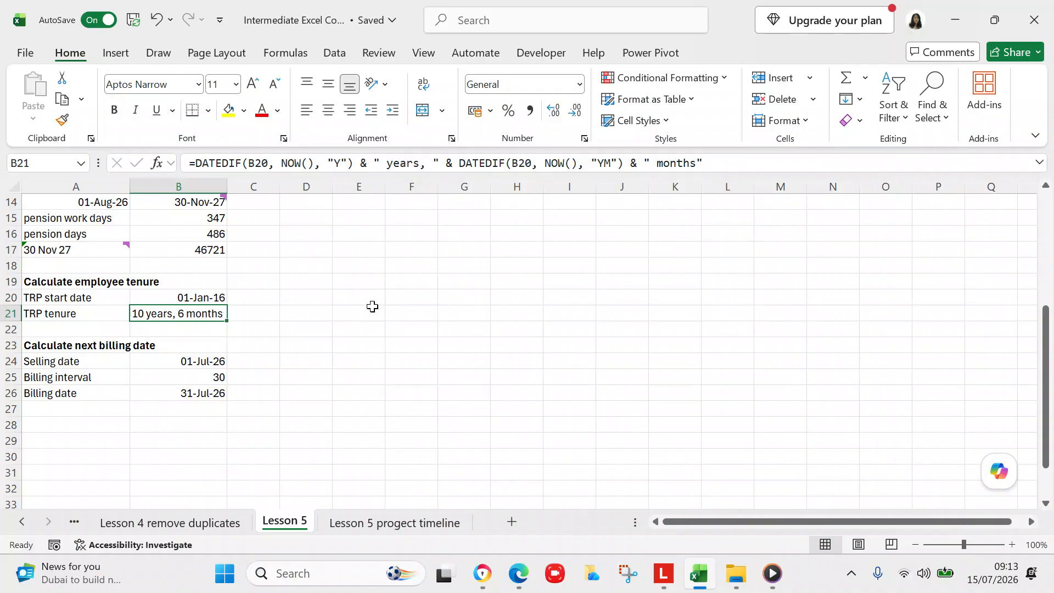
pyautogui.click(360, 326)
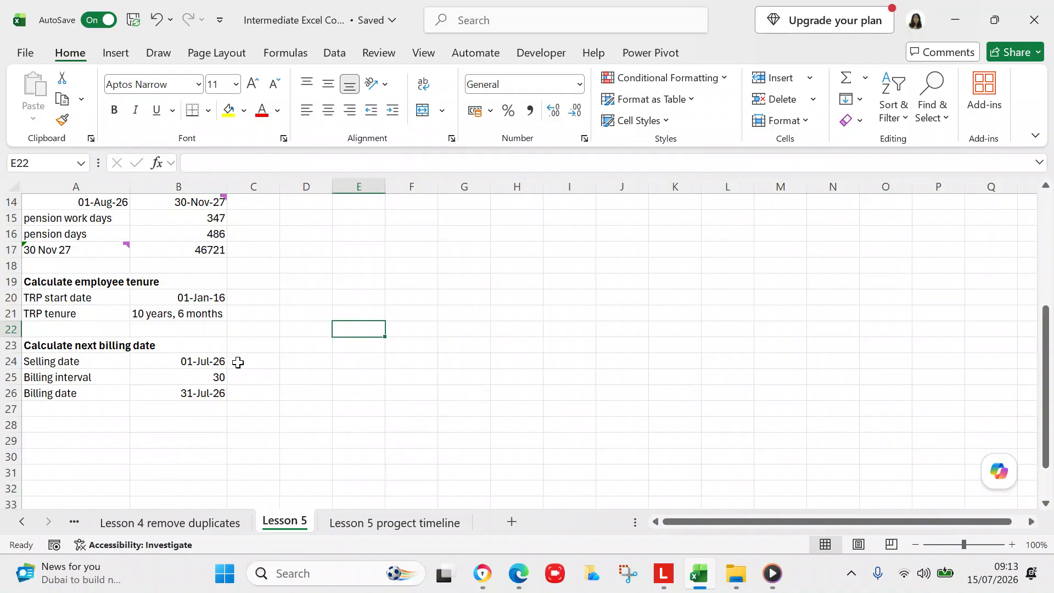
# Examine the billing interval in B25 and the billing date formula in B26
pyautogui.click(213, 377)
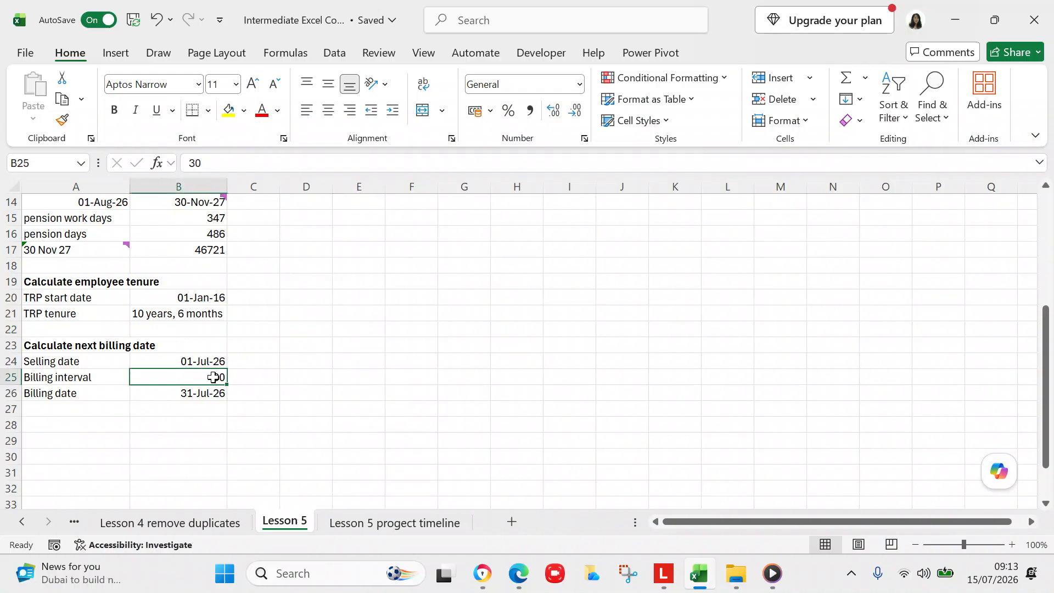
pyautogui.click(269, 373)
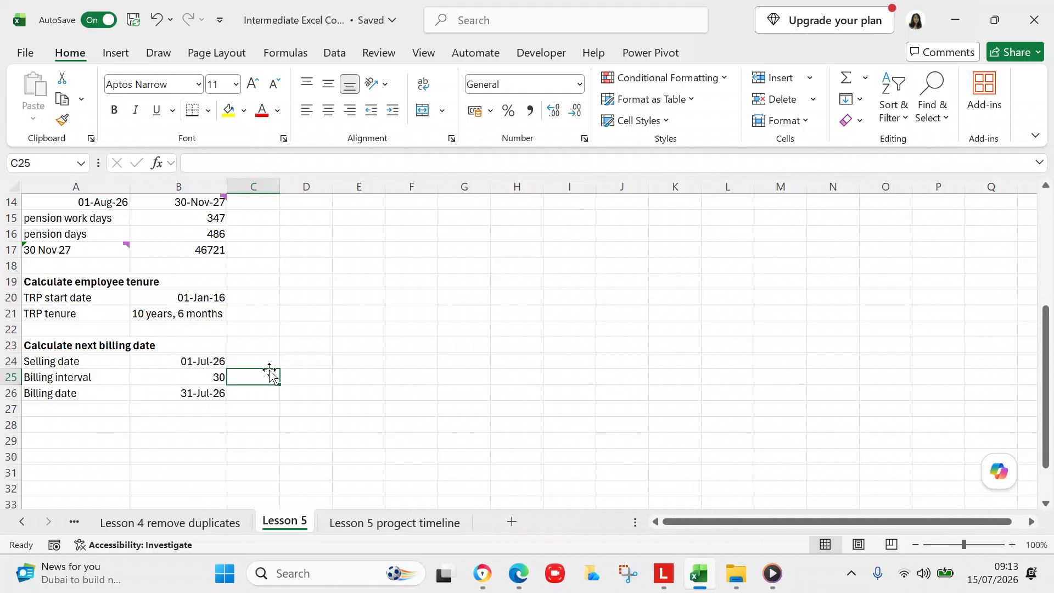
pyautogui.click(211, 395)
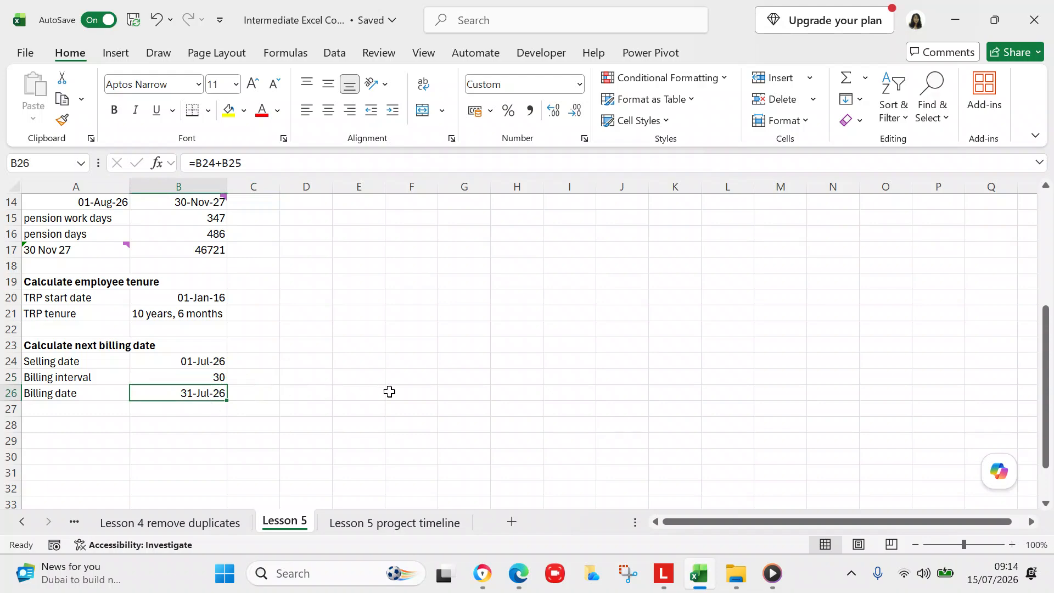
# Open the Lesson 5 timeline sheet and correct the spelling in its name to "Lesson 5 project timeline"
pyautogui.moveTo(1043, 420); pyautogui.dragTo(1045, 291)
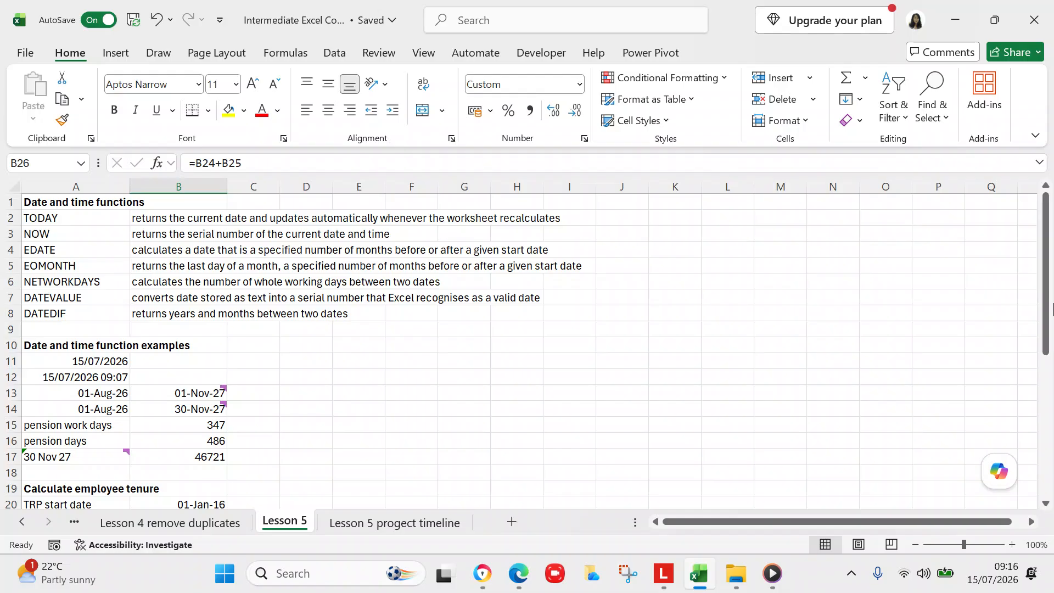
pyautogui.click(404, 519)
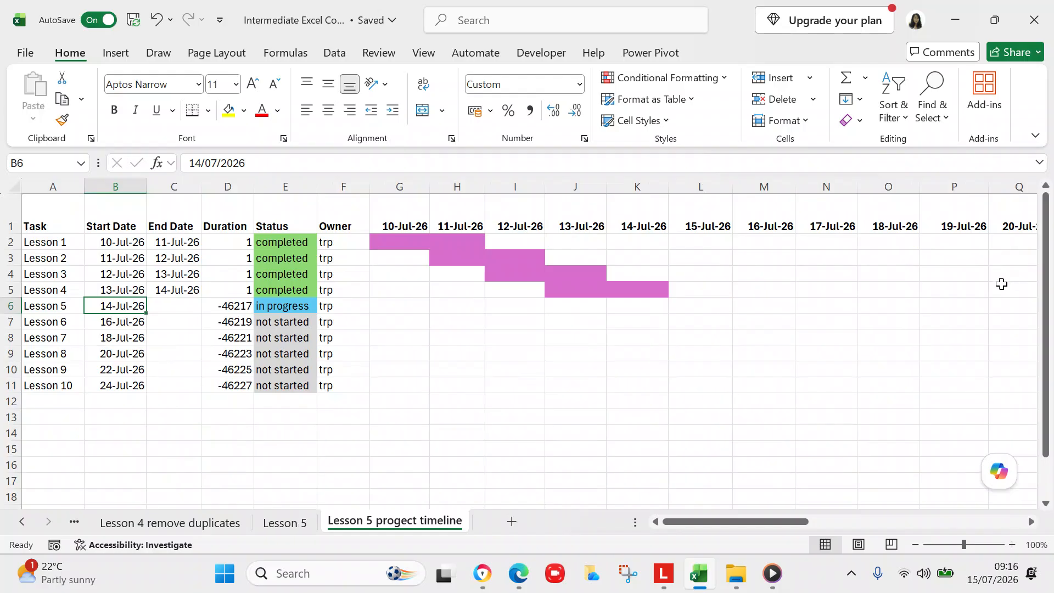
pyautogui.click(394, 521)
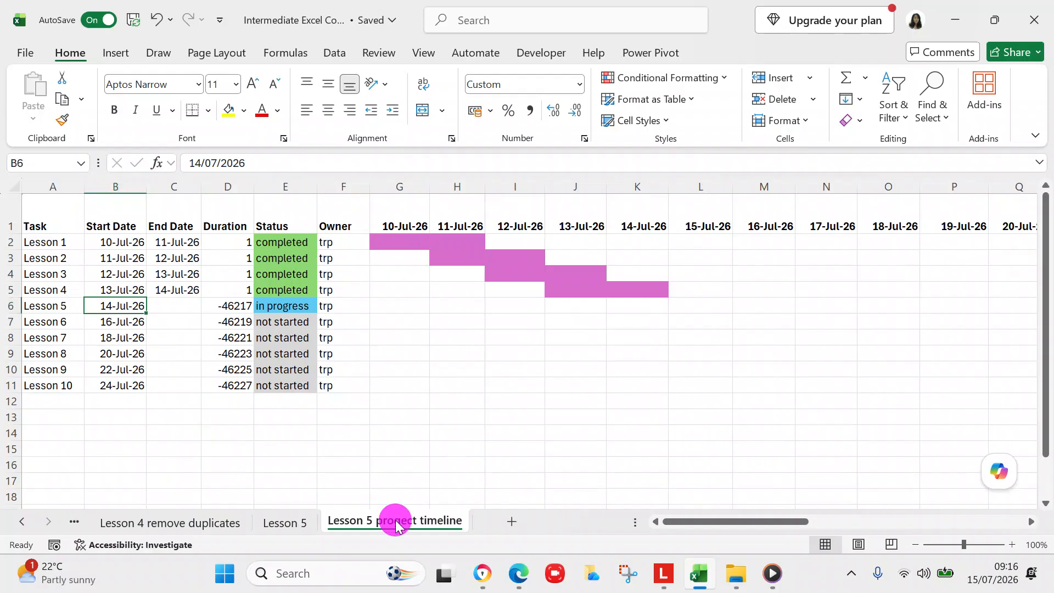
pyautogui.doubleClick(396, 523)
pyautogui.press('End')
pyautogui.press('BackSpace')
pyautogui.write('j')
pyautogui.click(445, 479)
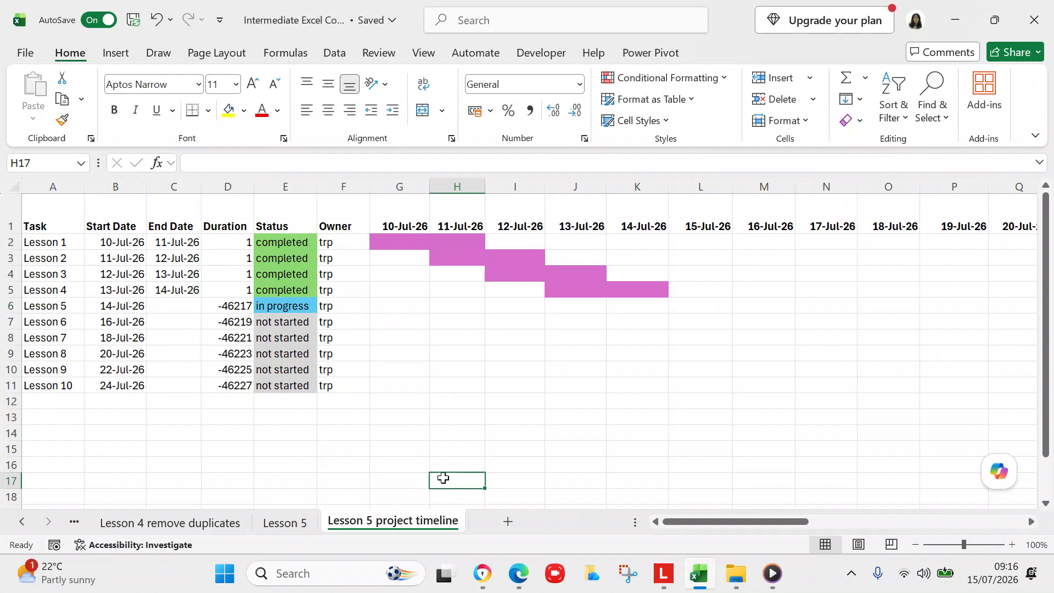
# Enter 15 jul 27 as the Lesson 5 end date in C6
pyautogui.click(186, 304)
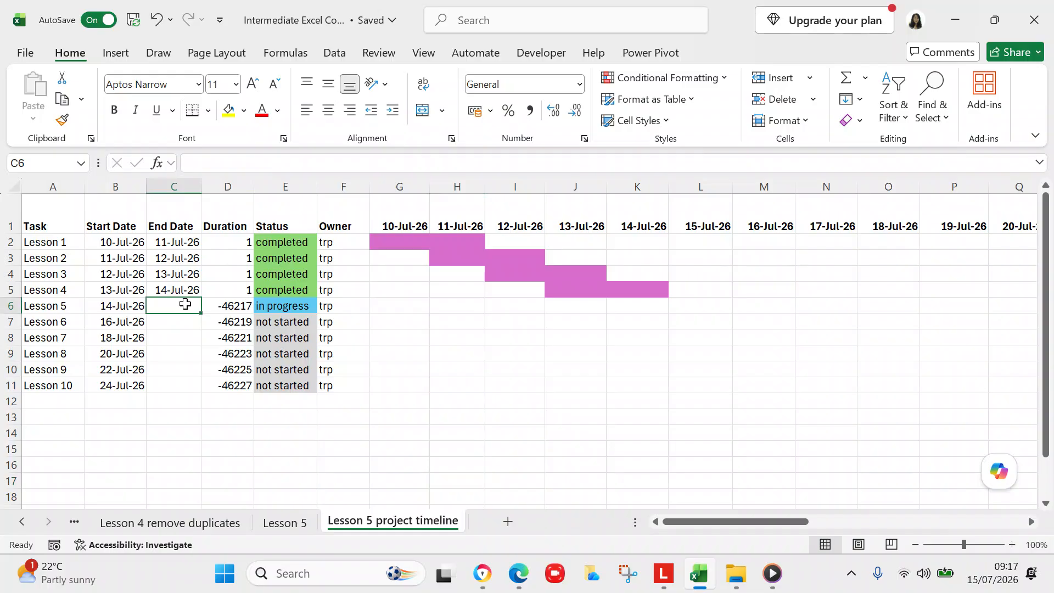
pyautogui.write('15')
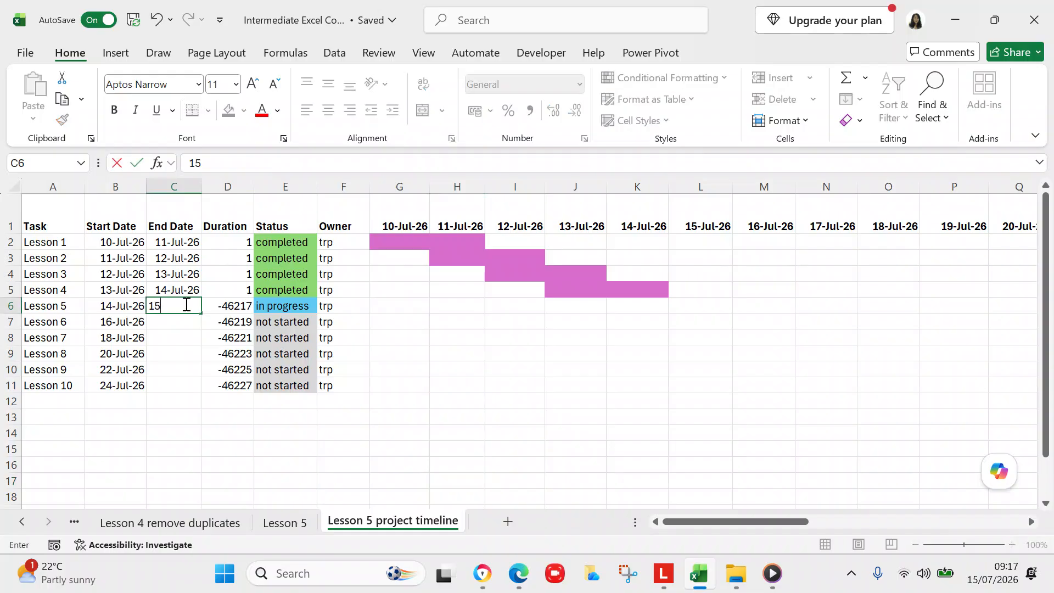
pyautogui.write(' jul 27')
pyautogui.press('Return')
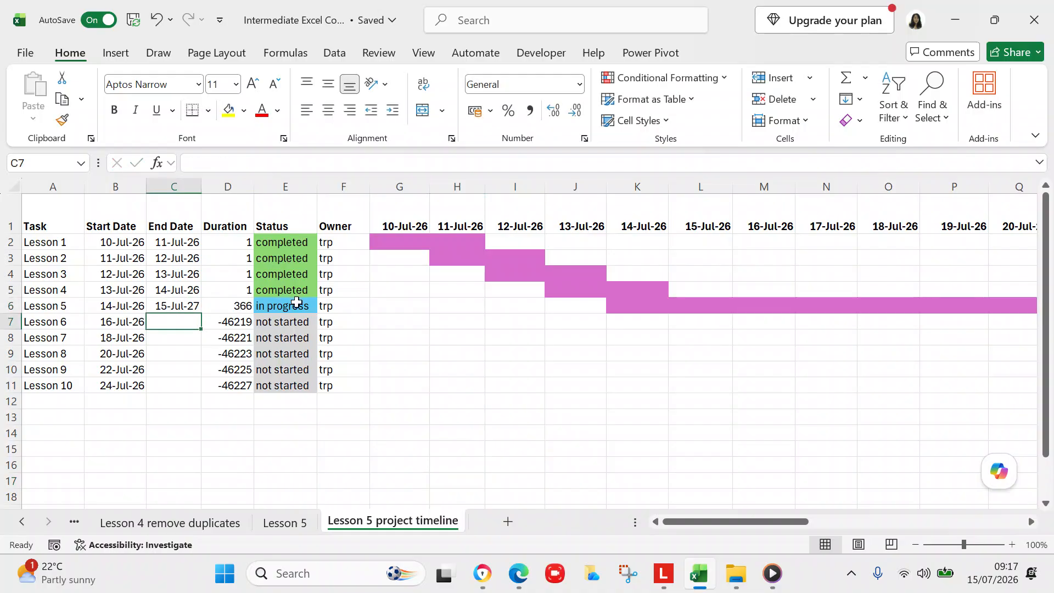
# Correct the year of the Lesson 5 end date in C6 so the date is 15/07/2026
pyautogui.click(297, 306)
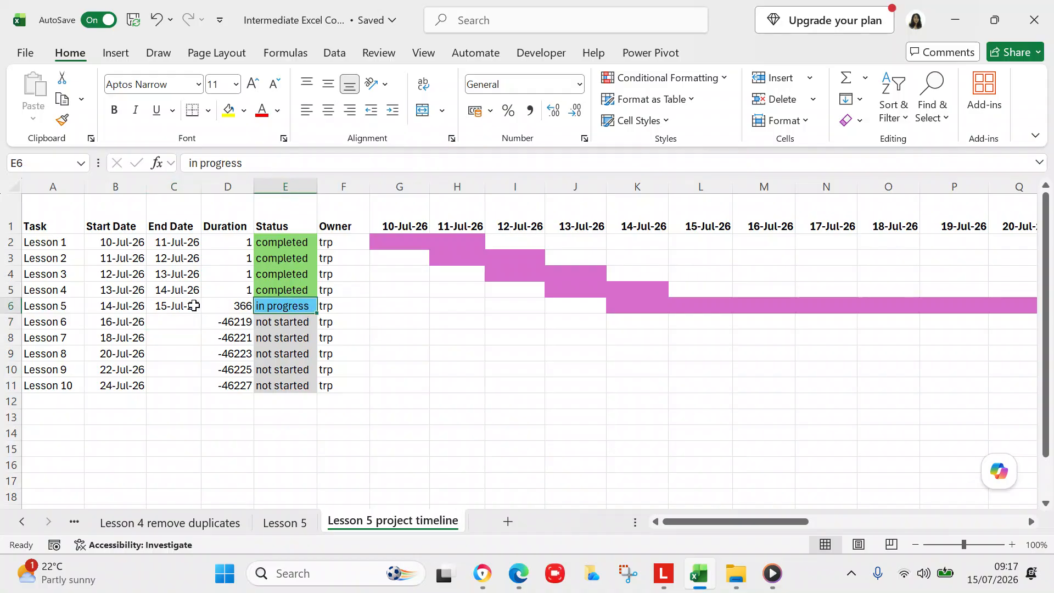
pyautogui.click(192, 306)
pyautogui.click(251, 164)
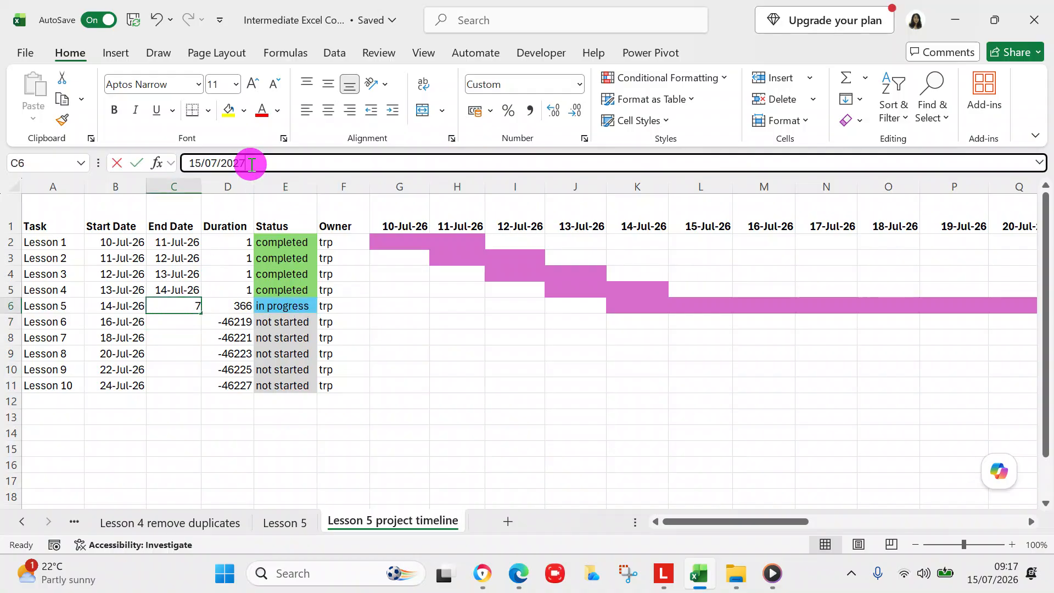
pyautogui.press('BackSpace')
pyautogui.write('6')
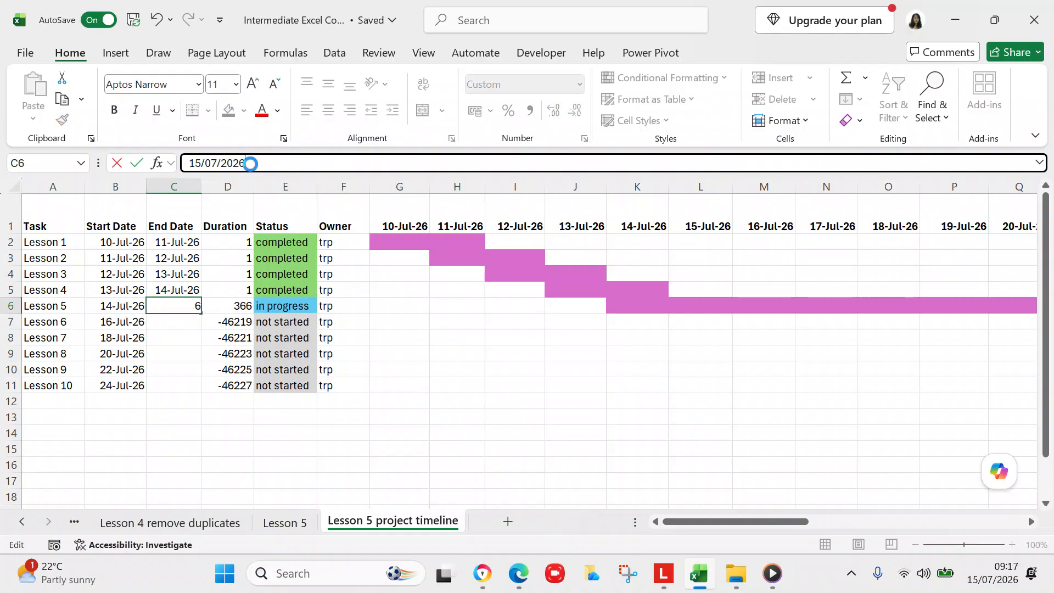
pyautogui.press('Return')
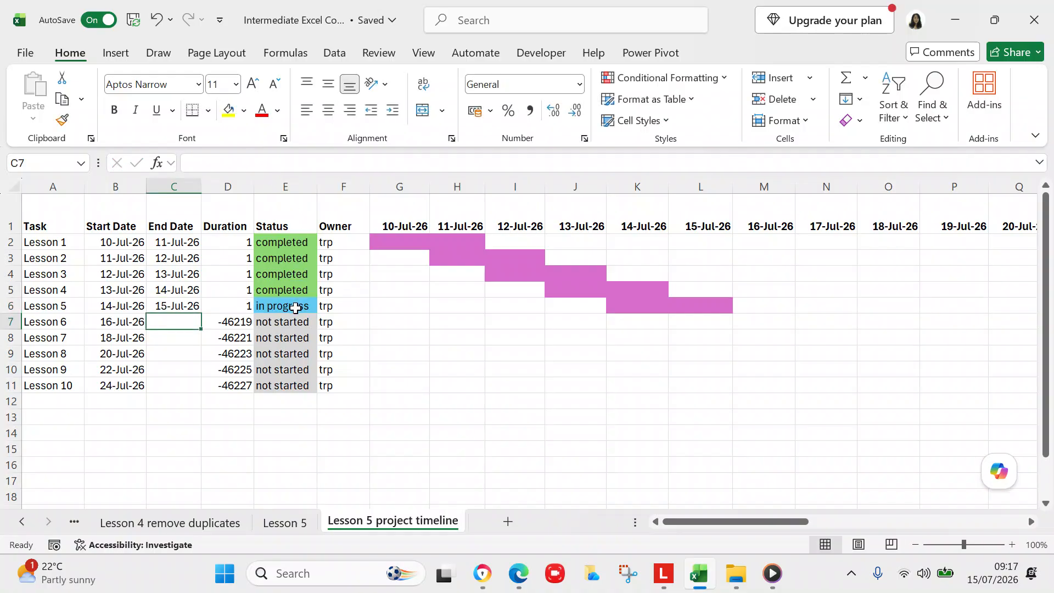
# Set the status of Lesson 5 to completed and the status of Lesson 6 to in progress
pyautogui.click(295, 307)
pyautogui.write('completed')
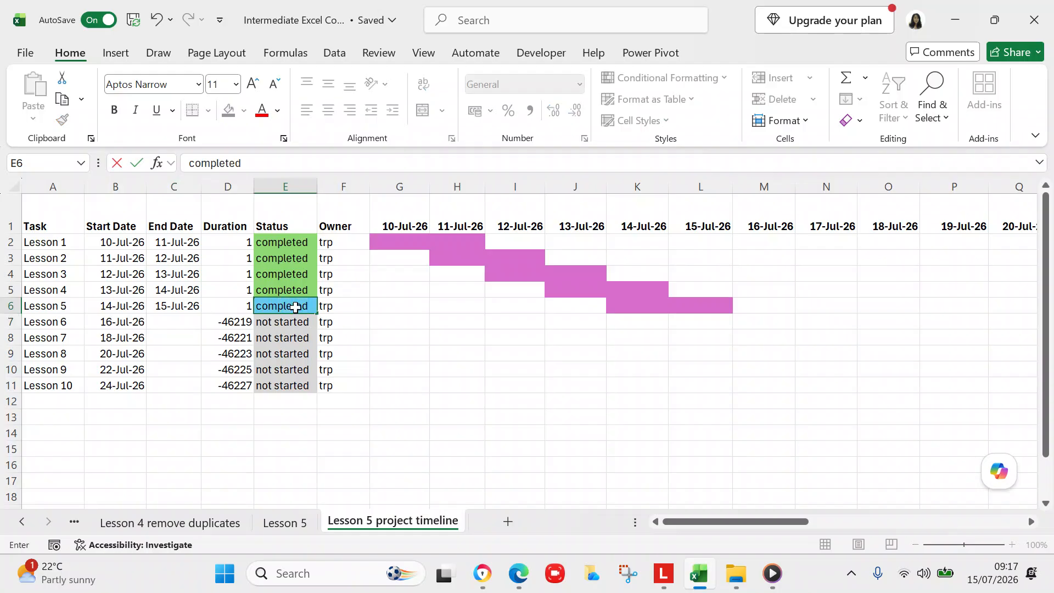
pyautogui.press('Return')
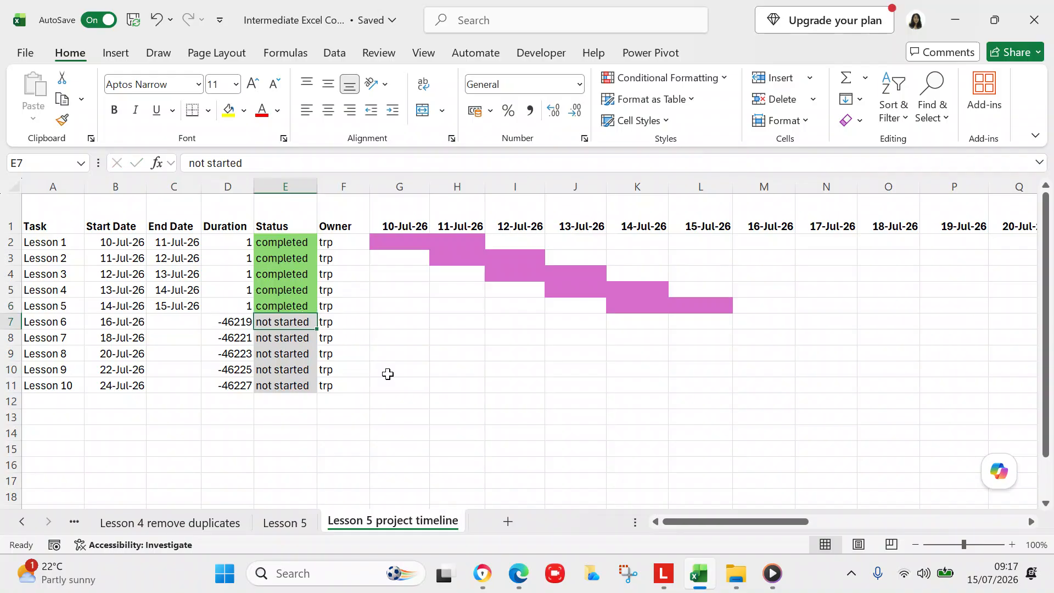
pyautogui.click(285, 322)
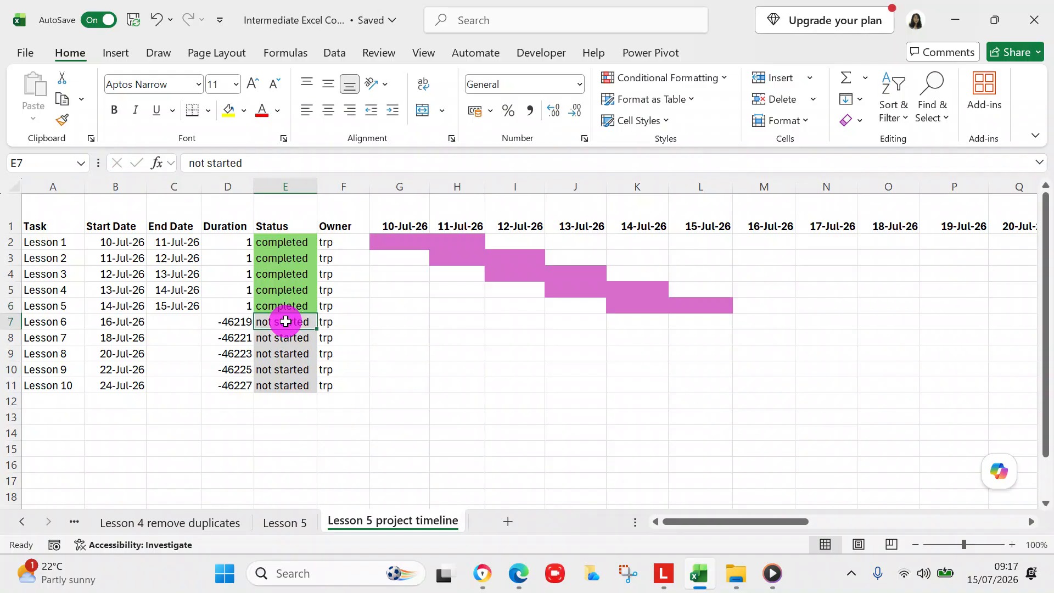
pyautogui.write('i')
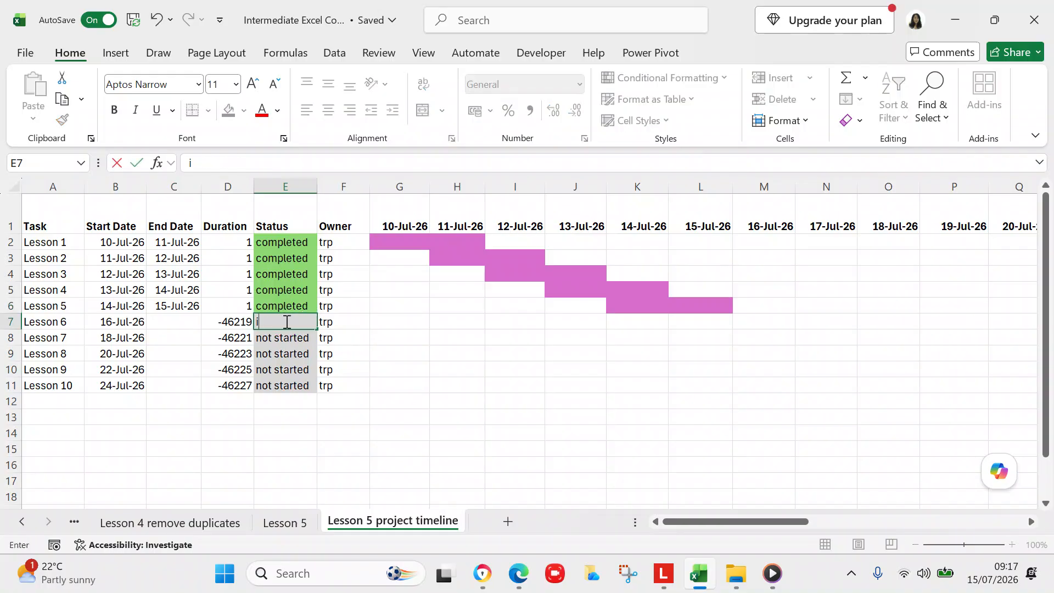
pyautogui.write('n progress')
pyautogui.click(370, 363)
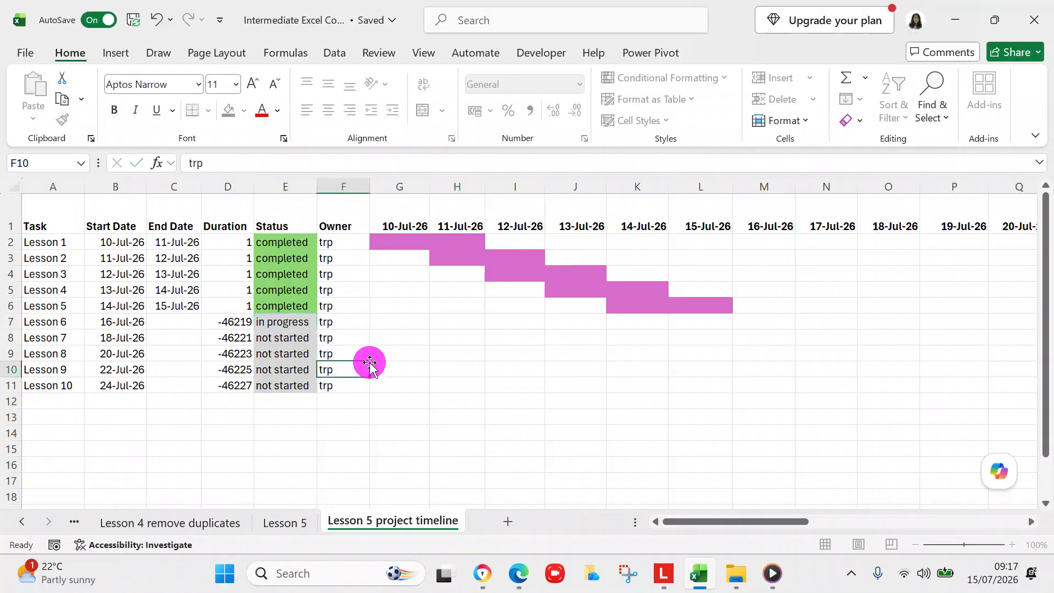
# Try the status delayed for Lesson 7 in E8, and set it back to not started
pyautogui.click(306, 337)
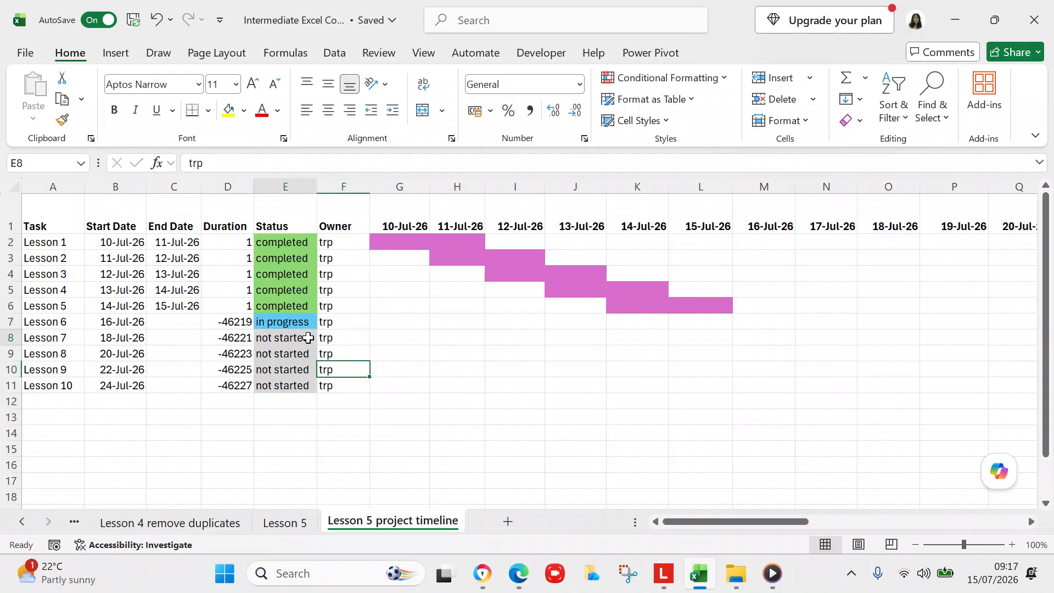
pyautogui.doubleClick(308, 338)
pyautogui.write('del')
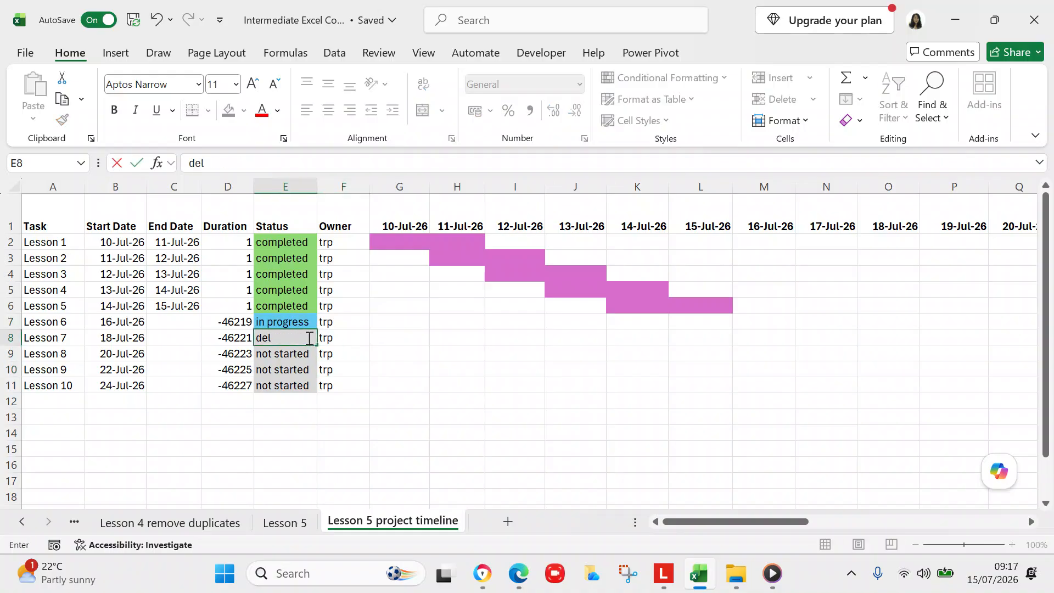
pyautogui.write('ayed')
pyautogui.press('Return')
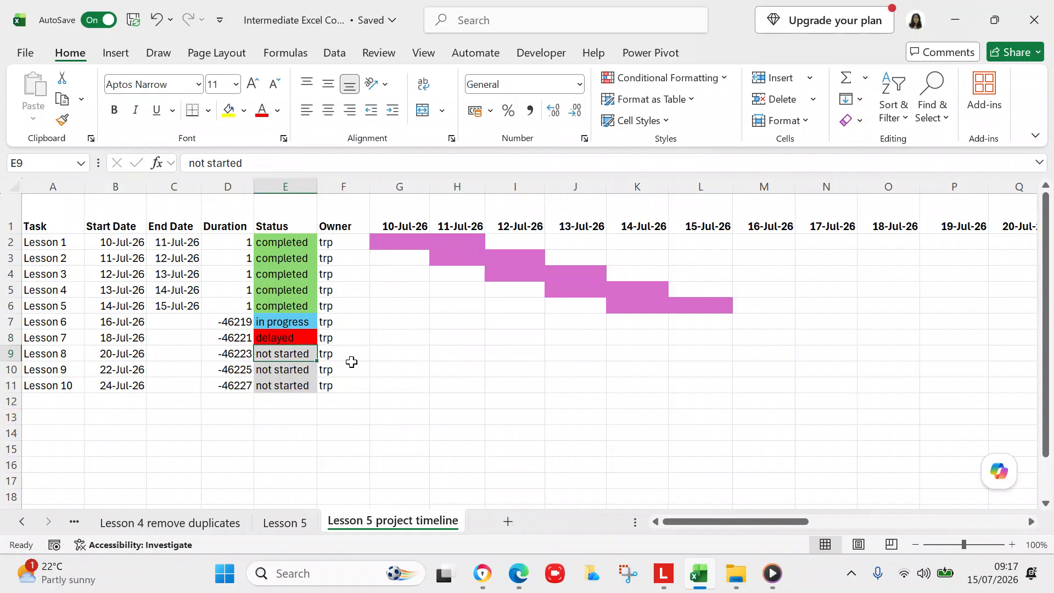
pyautogui.click(292, 339)
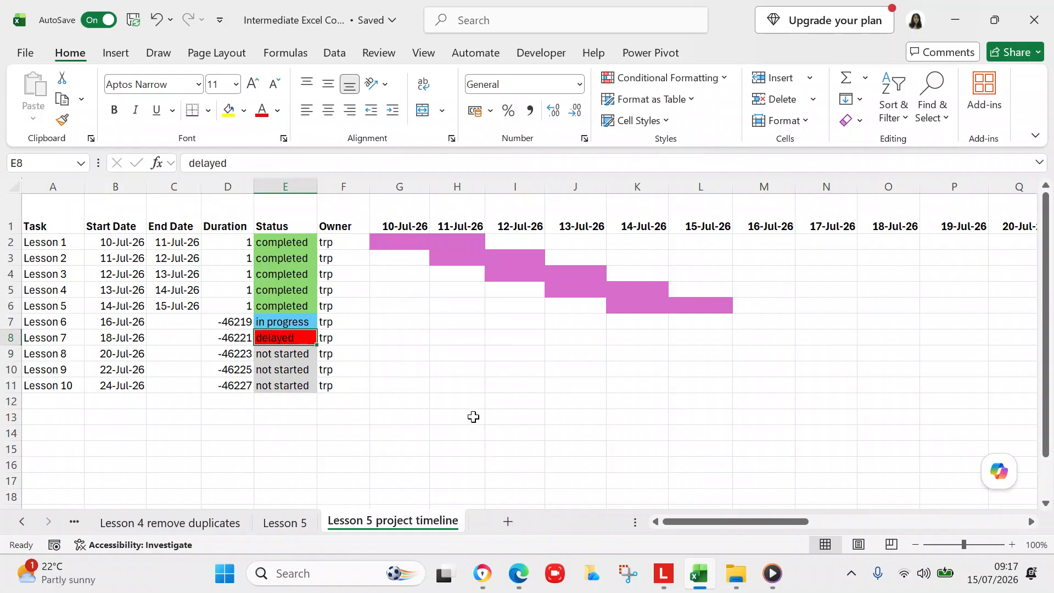
pyautogui.write('not started')
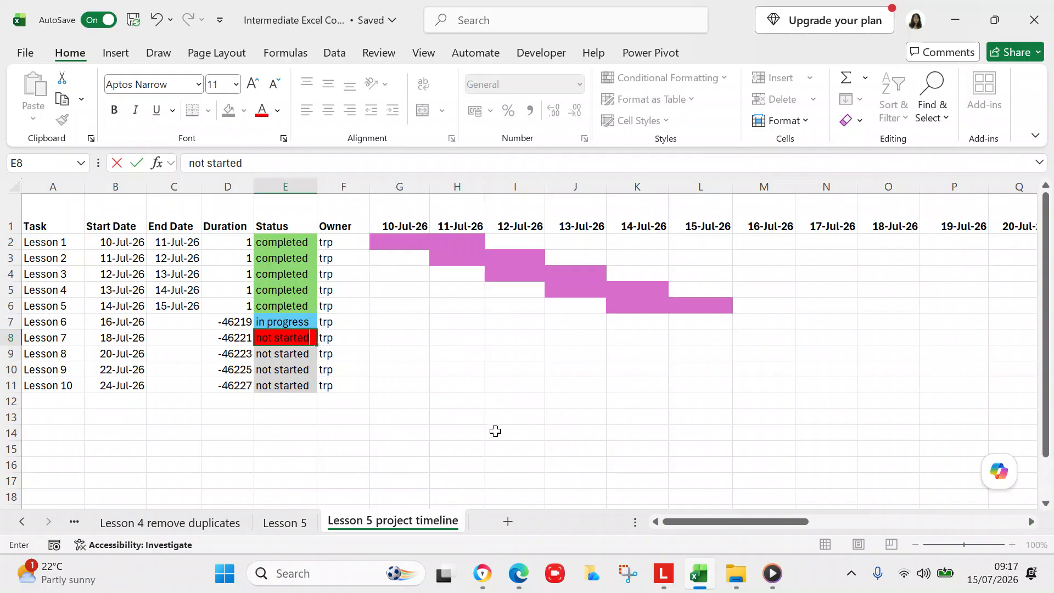
pyautogui.click(492, 429)
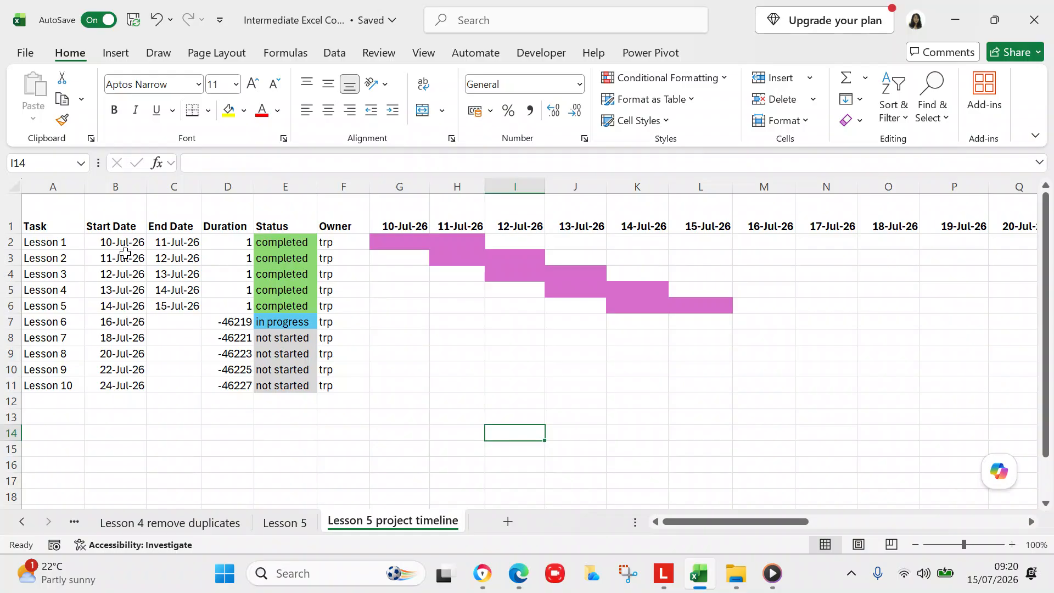
# Set the Lesson 6 start date in B7 to 15 jul 26
pyautogui.click(126, 323)
pyautogui.write('1')
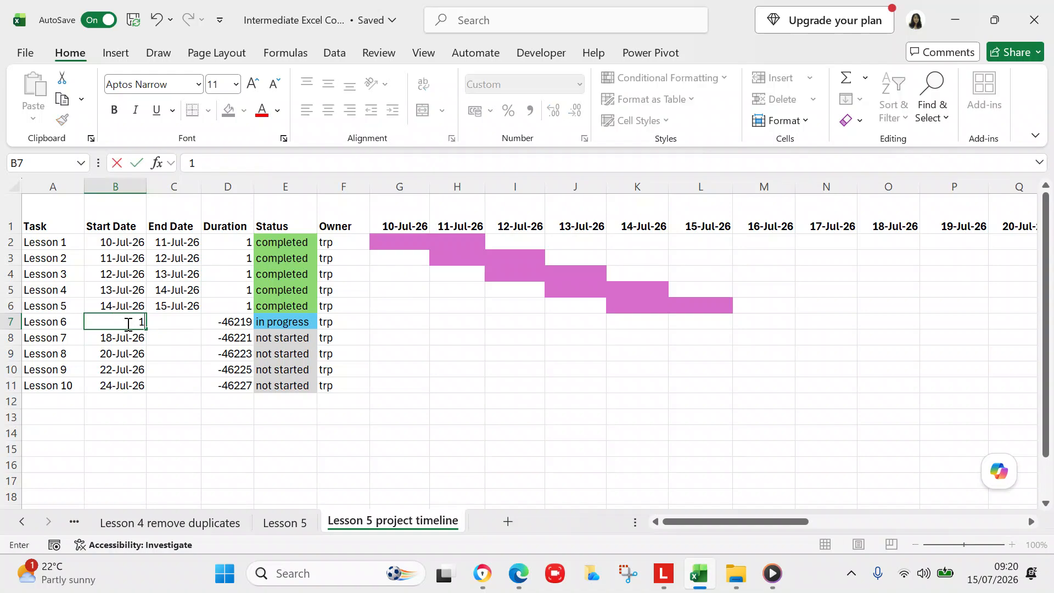
pyautogui.write('5 jul 26')
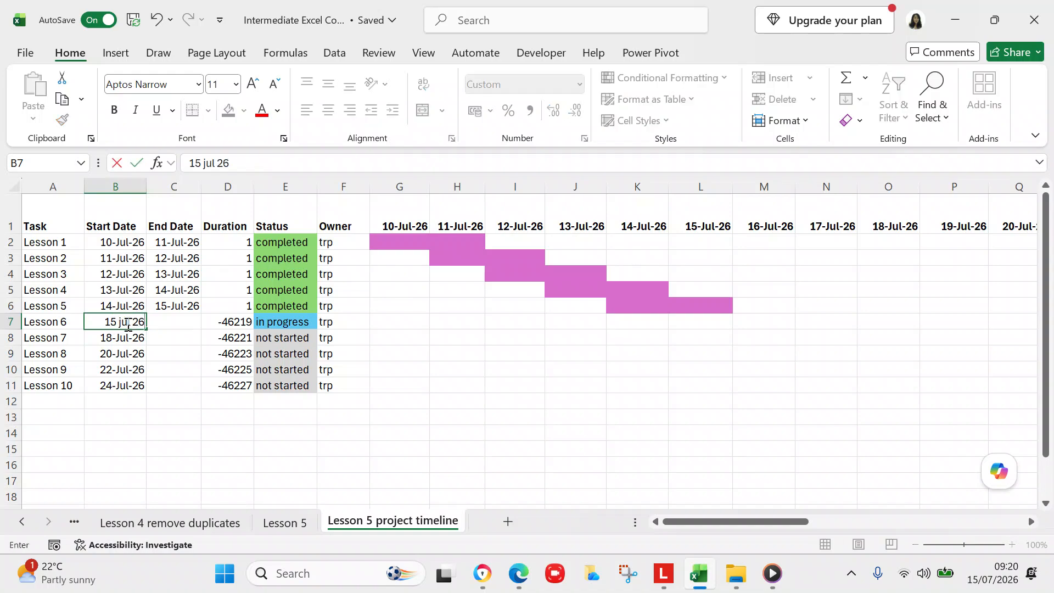
pyautogui.click(158, 356)
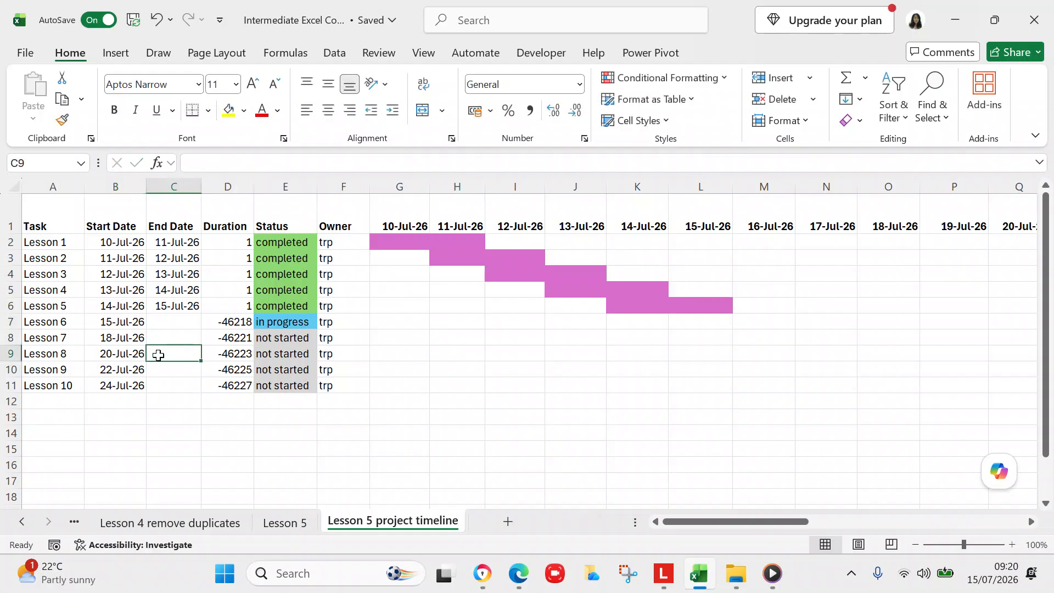
# Clear the start dates of Lessons 7 to 10 in B8:B11
pyautogui.click(137, 335)
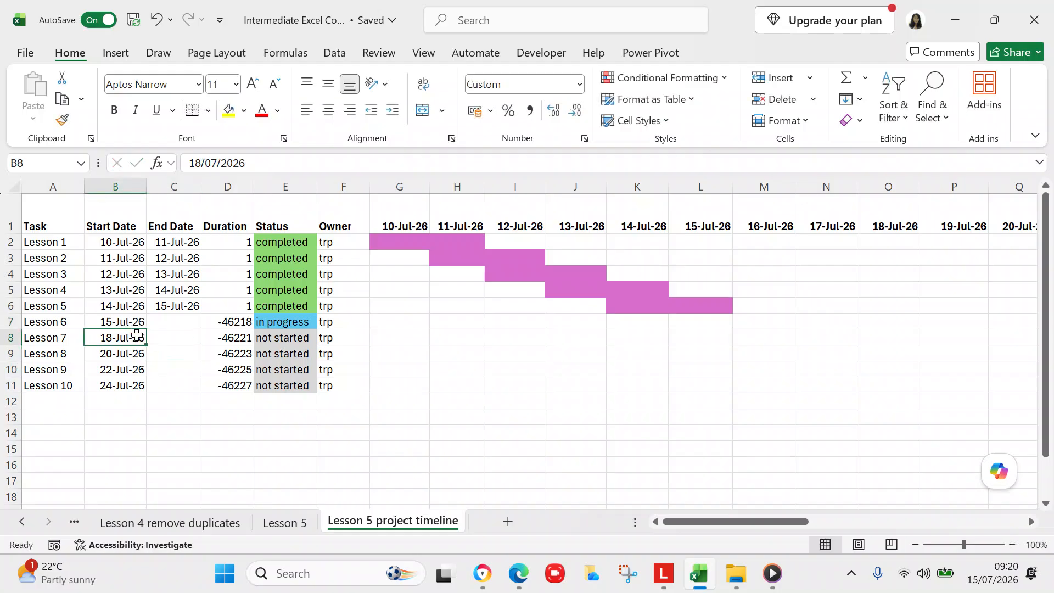
pyautogui.hotkey('shift', 'Down')
pyautogui.hotkey('shift', 'Down')
pyautogui.hotkey('shift', 'Down')
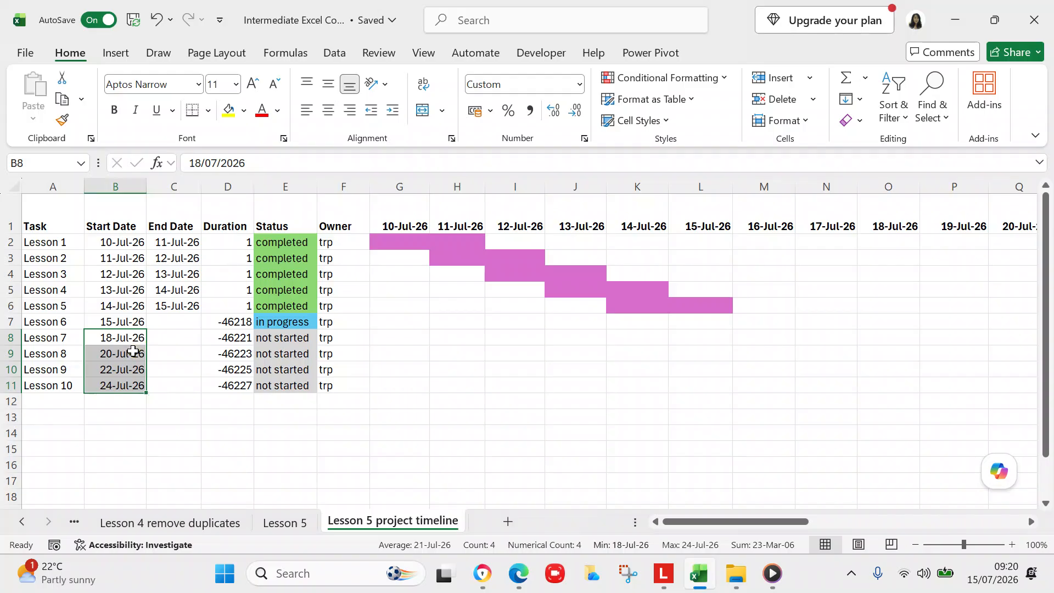
pyautogui.rightClick(133, 351)
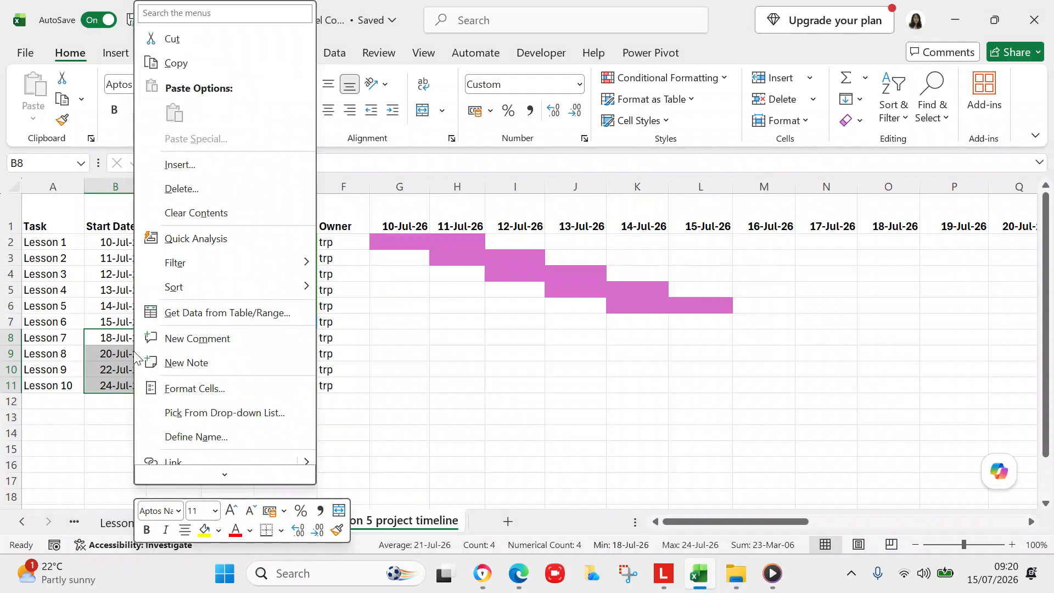
pyautogui.click(196, 213)
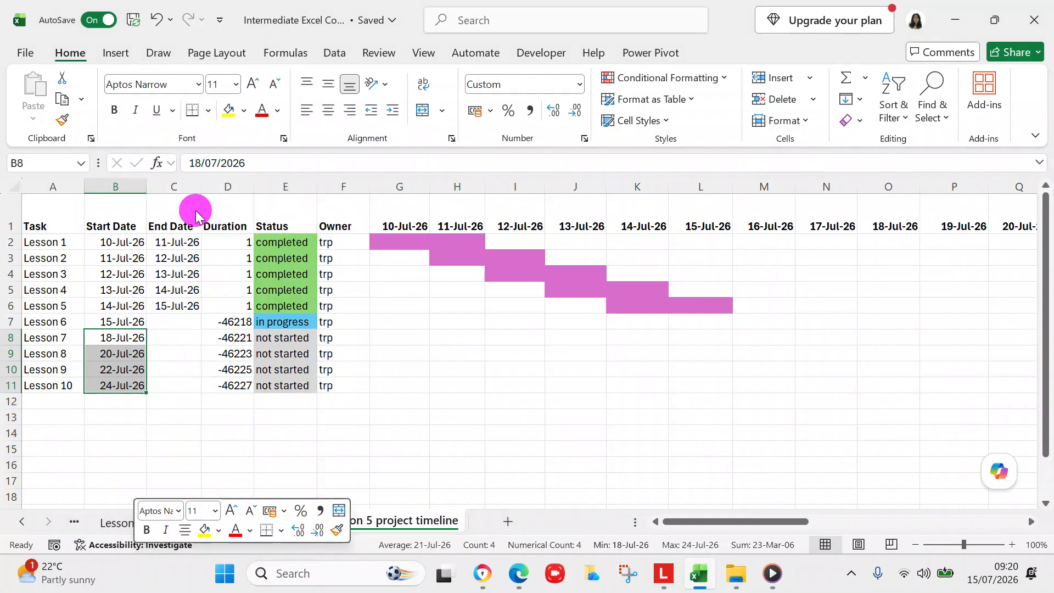
pyautogui.click(186, 399)
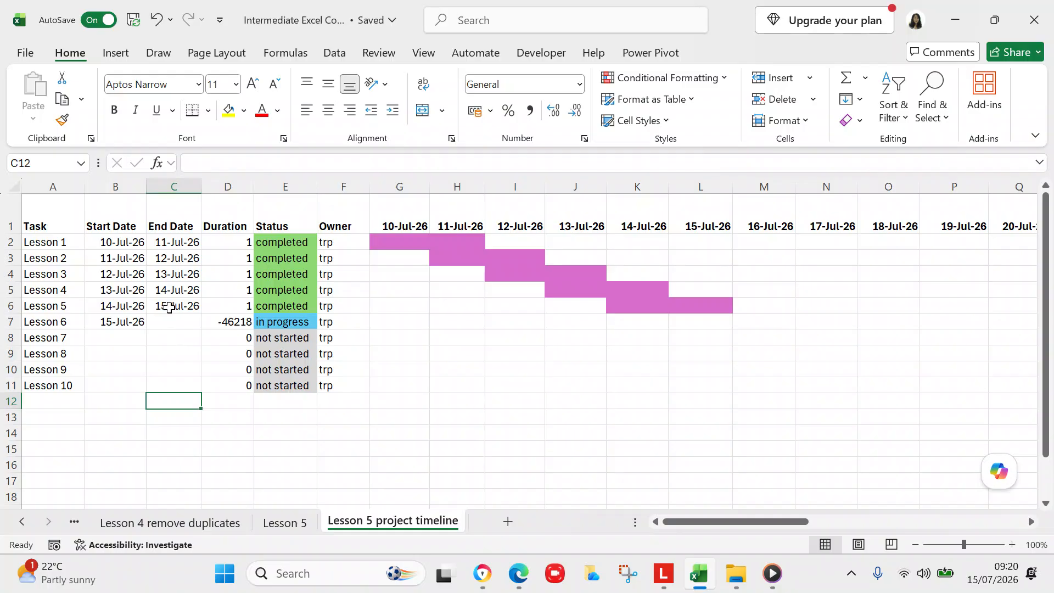
# Examine the IFERROR duration formulas for Lessons 1 and 2 in D2 and D3
pyautogui.click(240, 245)
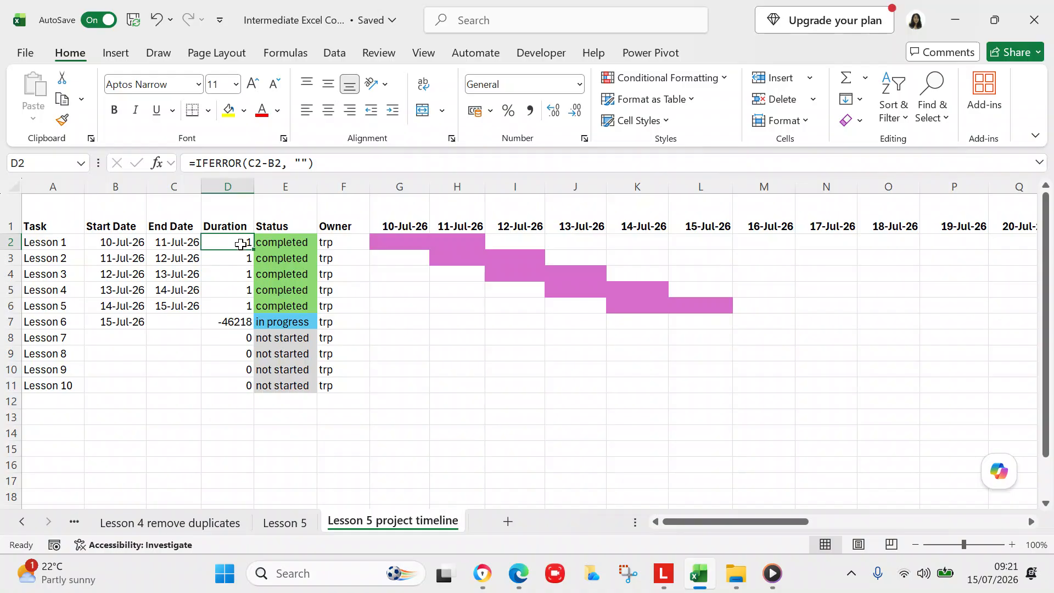
pyautogui.click(238, 257)
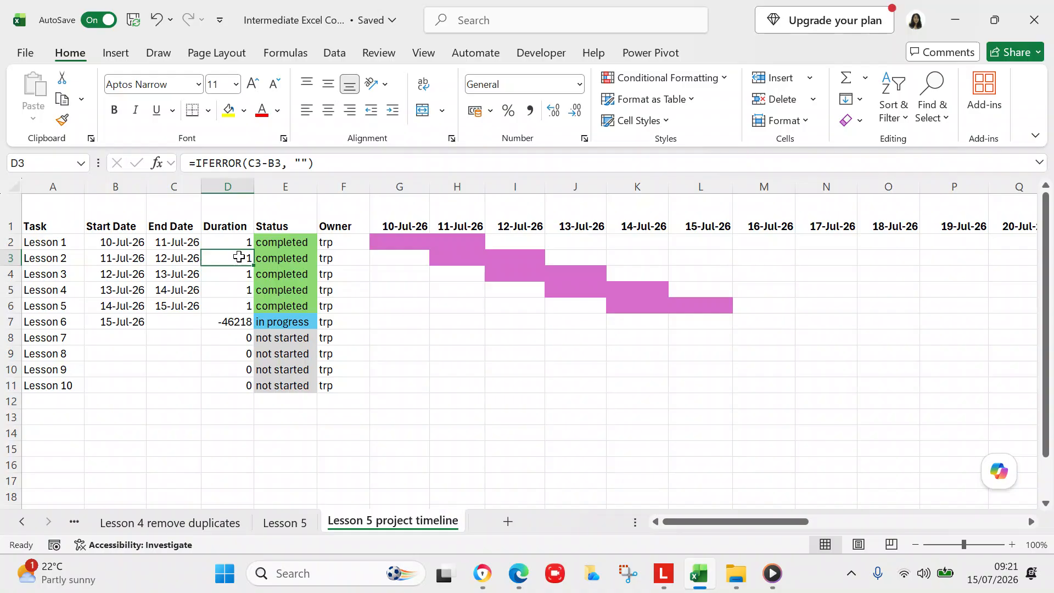
# Examine the conditional formatting rules applied to the status cells E2:E11, and check the first owner entry in F2
pyautogui.click(289, 240)
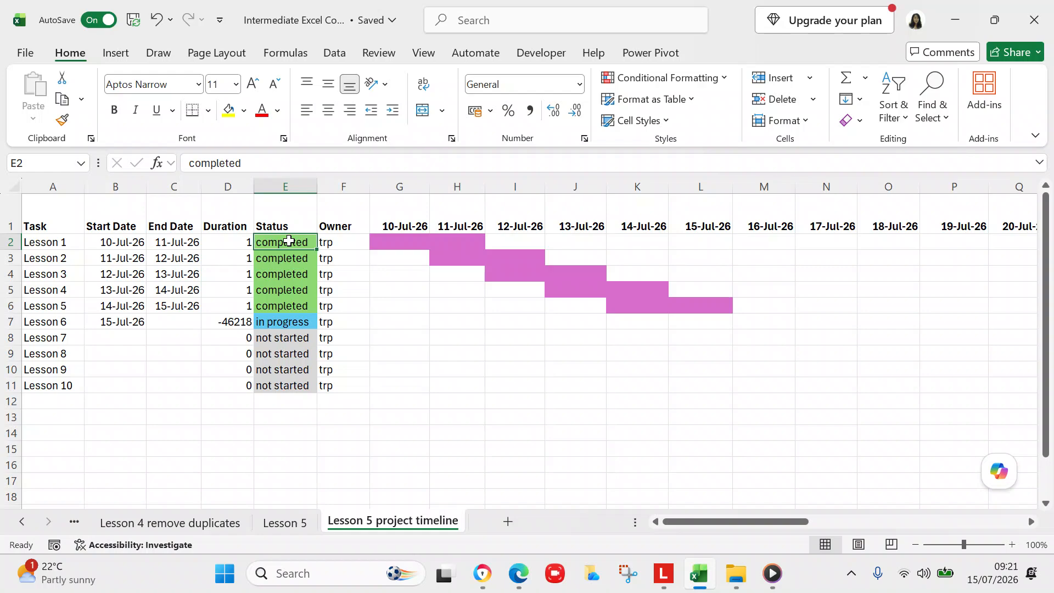
pyautogui.hotkey('shift', 'Down')
pyautogui.hotkey('shift', 'Down')
pyautogui.hotkey('shift', 'Down')
pyautogui.hotkey('shift', 'Down')
pyautogui.hotkey('shift', 'Down')
pyautogui.hotkey('shift', 'Down')
pyautogui.hotkey('shift', 'Down')
pyautogui.hotkey('shift', 'Down')
pyautogui.hotkey('shift', 'Down')
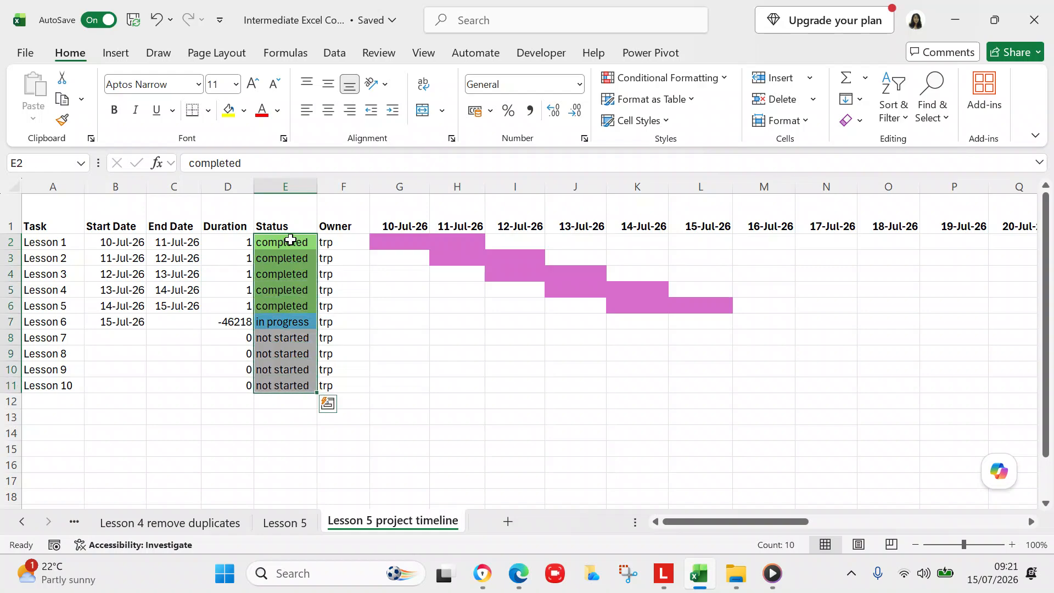
pyautogui.click(646, 81)
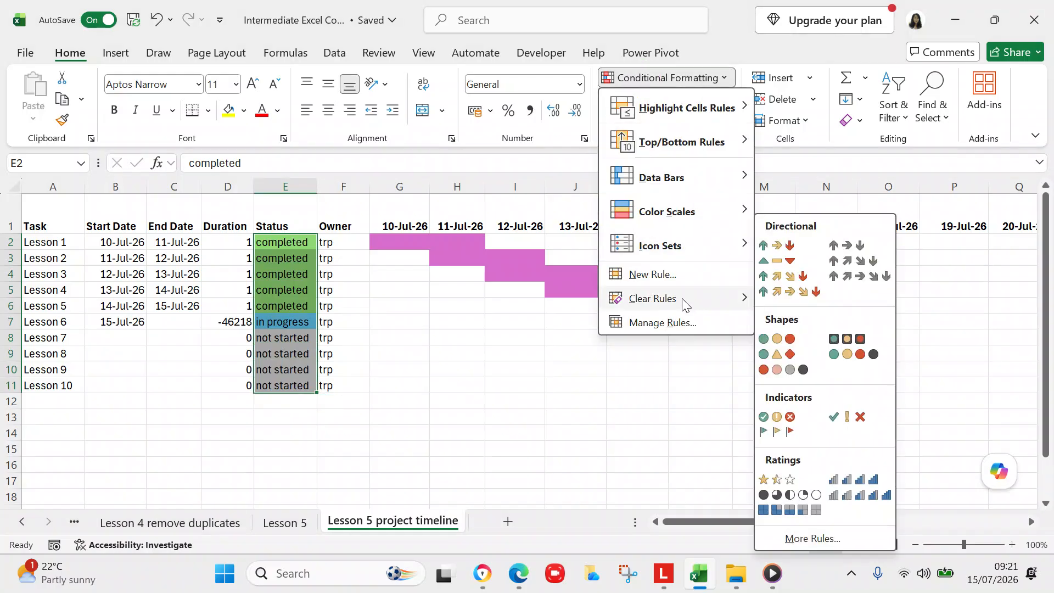
pyautogui.click(676, 322)
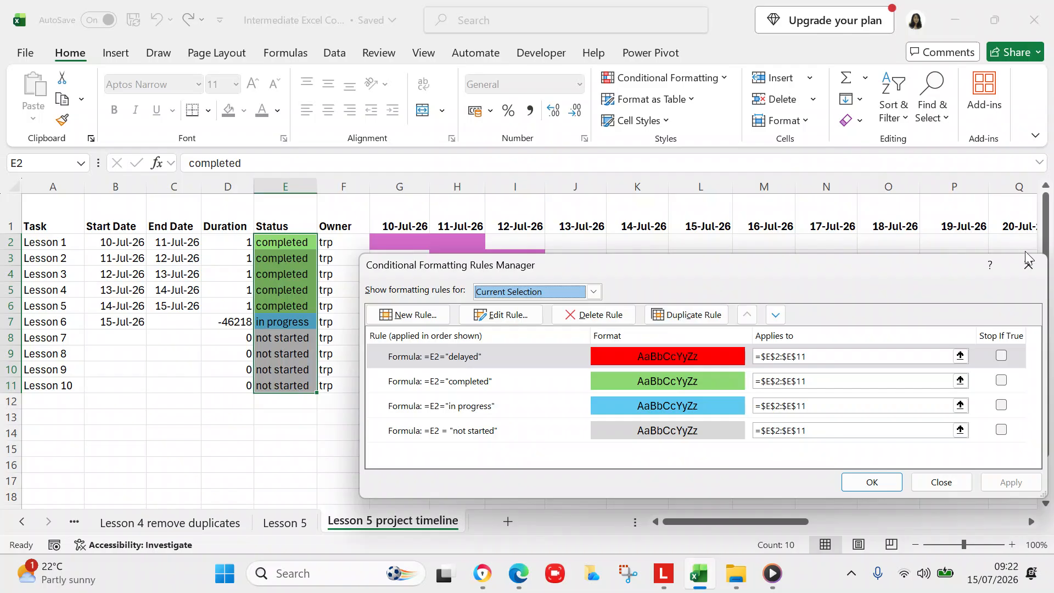
pyautogui.click(1028, 268)
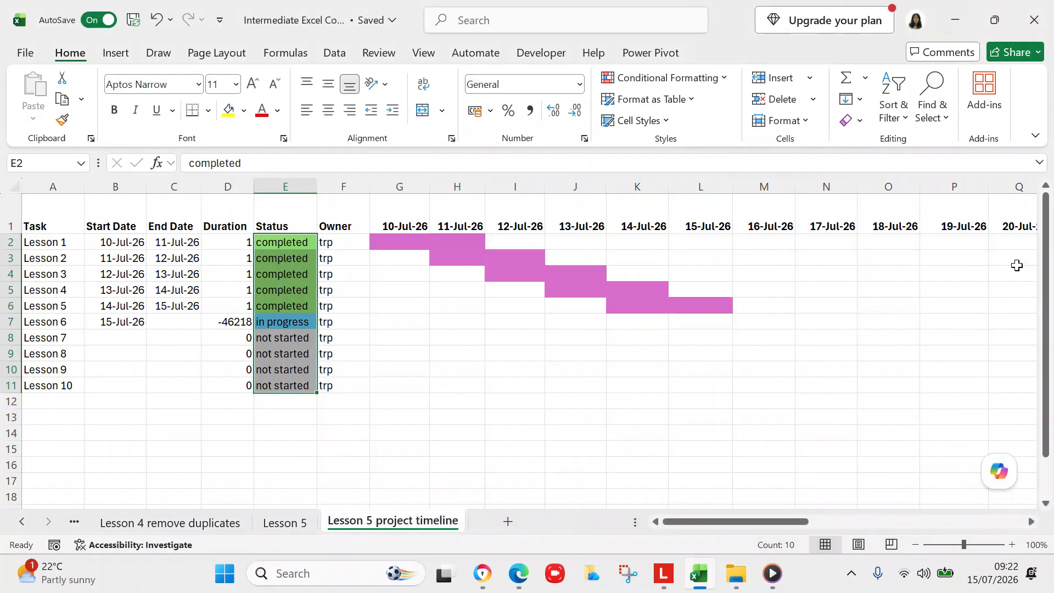
pyautogui.click(517, 414)
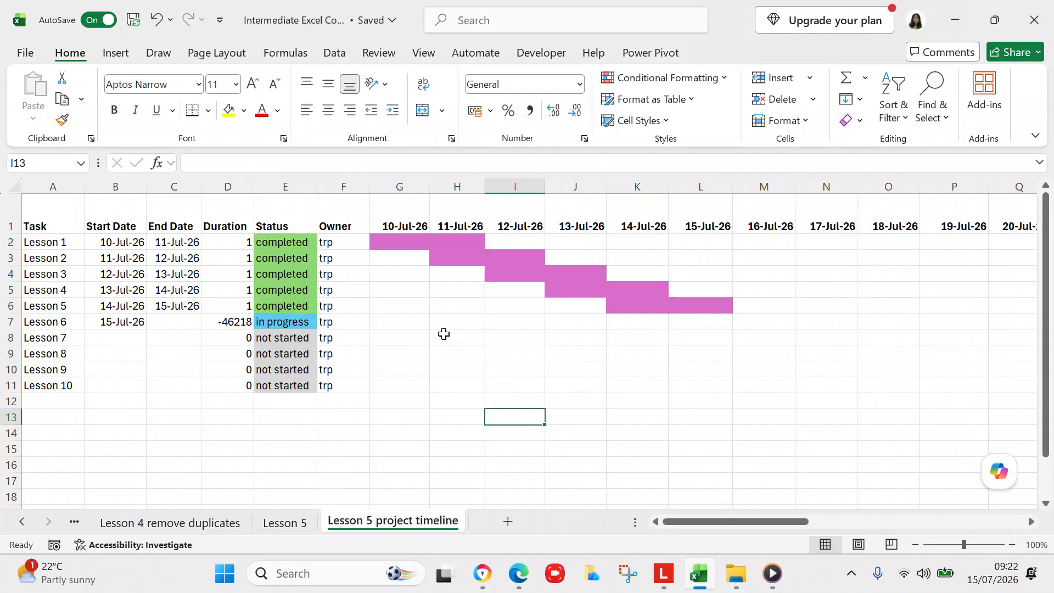
pyautogui.click(347, 241)
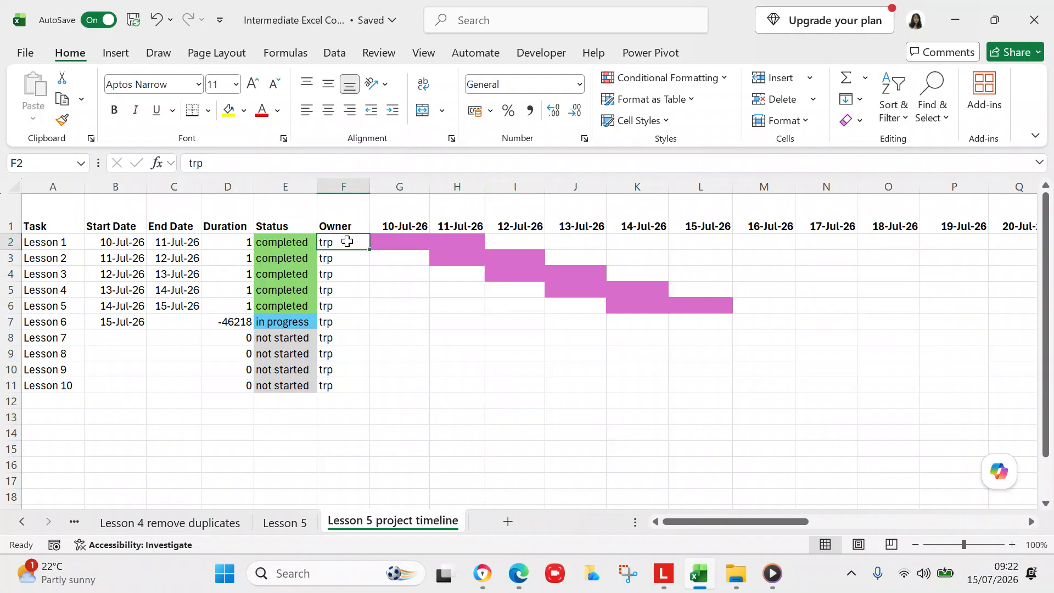
pyautogui.click(392, 295)
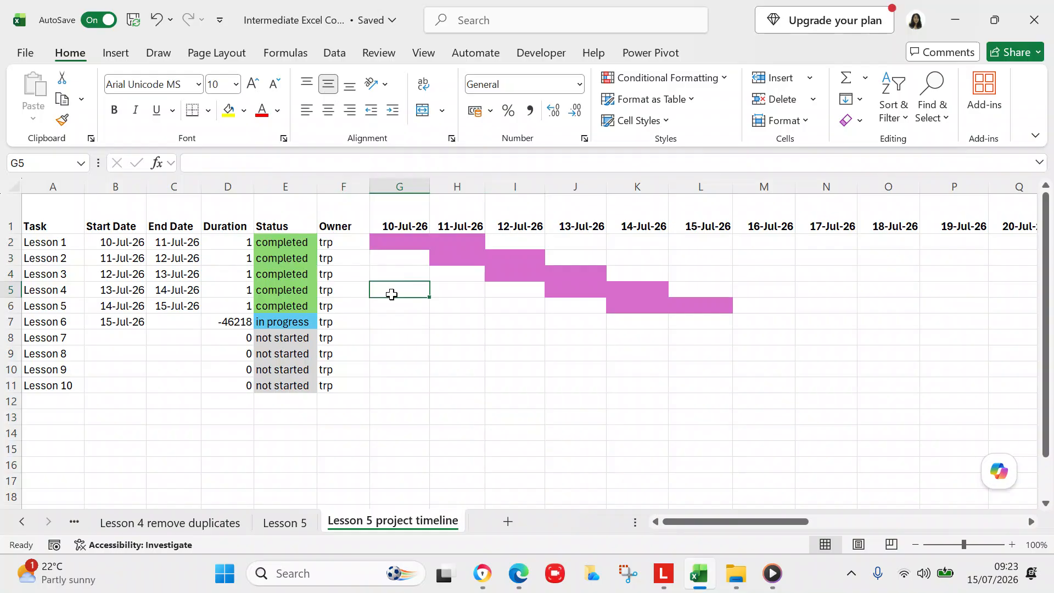
pyautogui.click(390, 244)
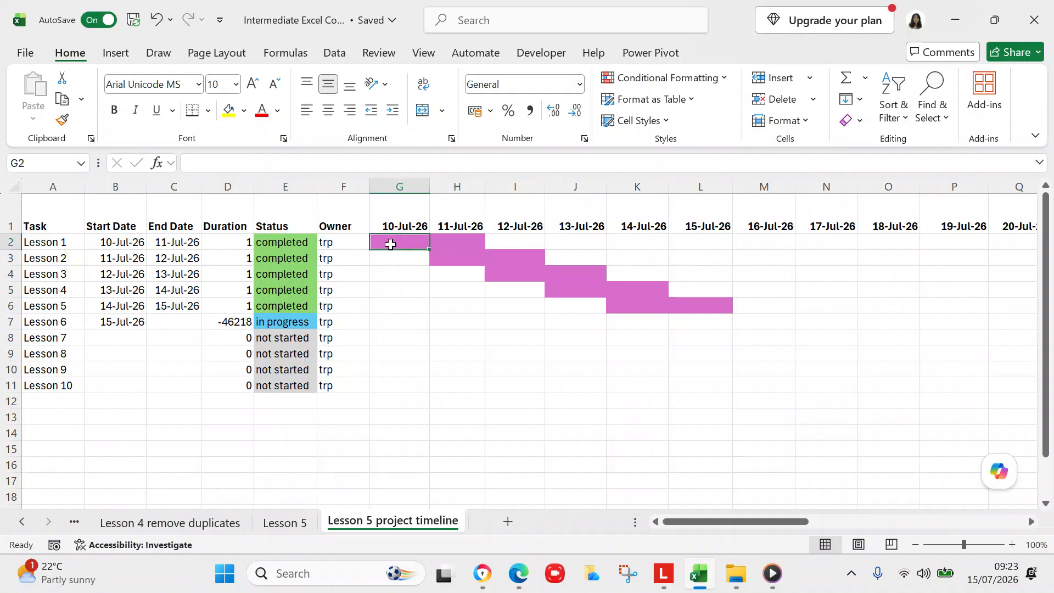
pyautogui.hotkey('shift', 'Right')
pyautogui.hotkey('shift', 'Right')
pyautogui.hotkey('shift', 'Right')
pyautogui.hotkey('shift', 'Right')
pyautogui.hotkey('shift', 'Right')
pyautogui.hotkey('shift', 'Right')
pyautogui.hotkey('shift', 'Right')
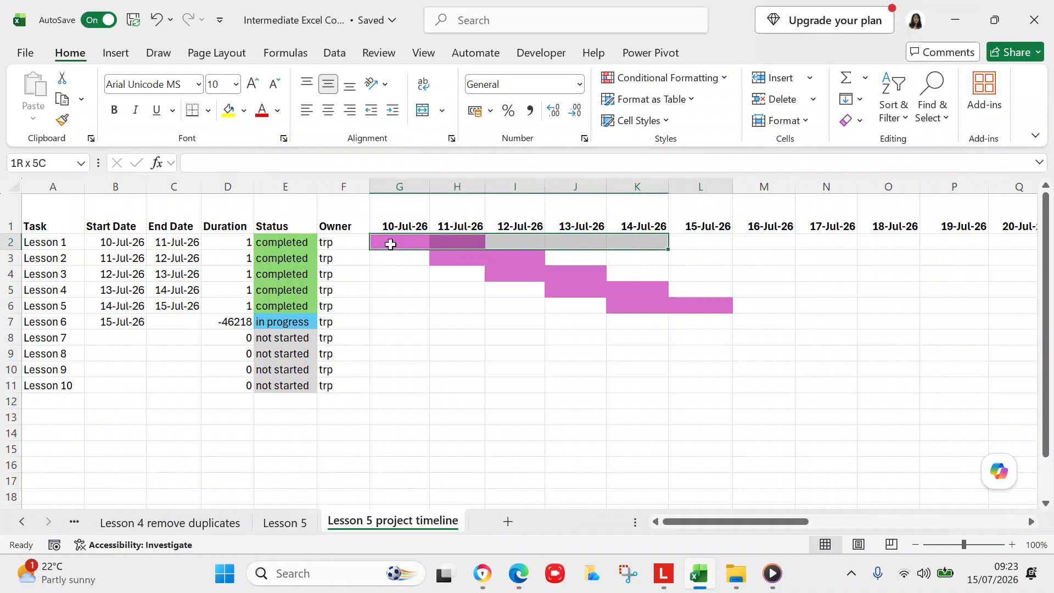
pyautogui.hotkey('shift', 'Right')
pyautogui.hotkey('shift', 'Right')
pyautogui.hotkey('shift', 'Right')
pyautogui.hotkey('shift', 'Right')
pyautogui.hotkey('shift', 'Right')
pyautogui.hotkey('shift', 'Right')
pyautogui.hotkey('shift', 'Right')
pyautogui.hotkey('shift', 'Right')
pyautogui.hotkey('shift', 'Right')
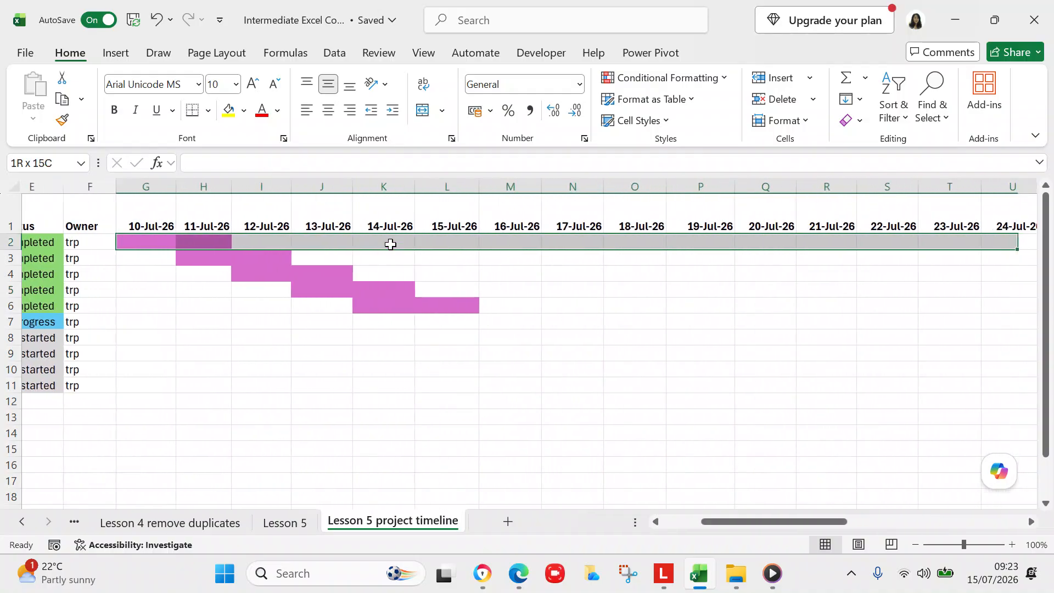
pyautogui.hotkey('shift', 'Right')
pyautogui.hotkey('shift', 'Right')
pyautogui.hotkey('shift', 'Right')
pyautogui.hotkey('shift', 'Right')
pyautogui.hotkey('shift', 'Right')
pyautogui.hotkey('shift', 'Right')
pyautogui.hotkey('shift', 'Right')
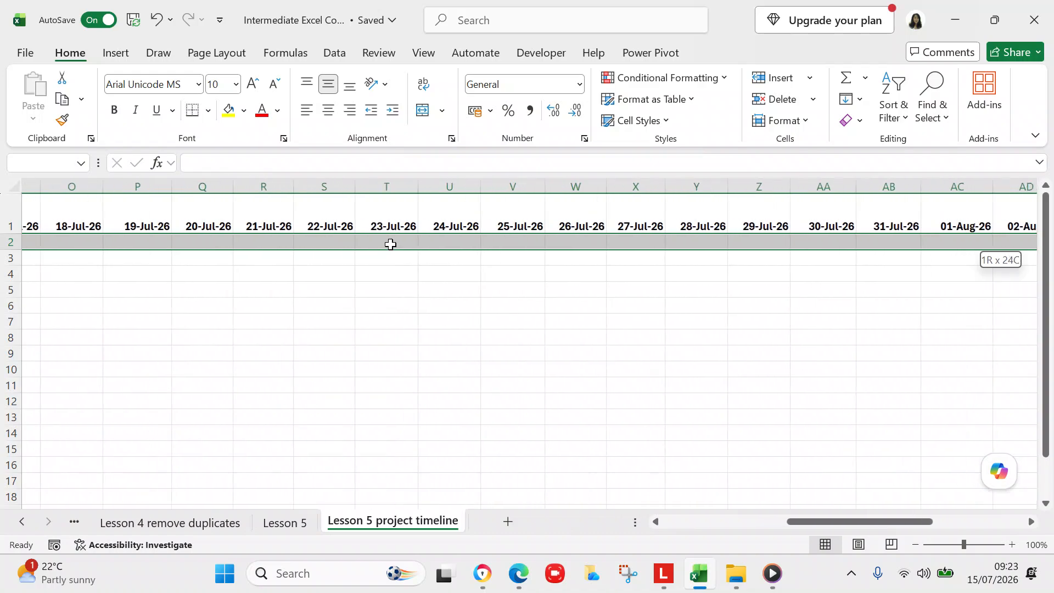
pyautogui.hotkey('shift', 'Left')
pyautogui.hotkey('shift', 'Left')
pyautogui.hotkey('shift', 'Left')
pyautogui.hotkey('shift', 'Left')
pyautogui.hotkey('shift', 'Left')
pyautogui.hotkey('shift', 'Left')
pyautogui.hotkey('shift', 'Left')
pyautogui.hotkey('shift', 'Left')
pyautogui.hotkey('shift', 'Left')
pyautogui.hotkey('shift', 'Left')
pyautogui.hotkey('shift', 'Left')
pyautogui.hotkey('shift', 'Left')
pyautogui.hotkey('shift', 'Left')
pyautogui.hotkey('shift', 'Left')
pyautogui.hotkey('shift', 'Left')
pyautogui.hotkey('shift', 'Left')
pyautogui.hotkey('shift', 'Left')
pyautogui.hotkey('shift', 'Left')
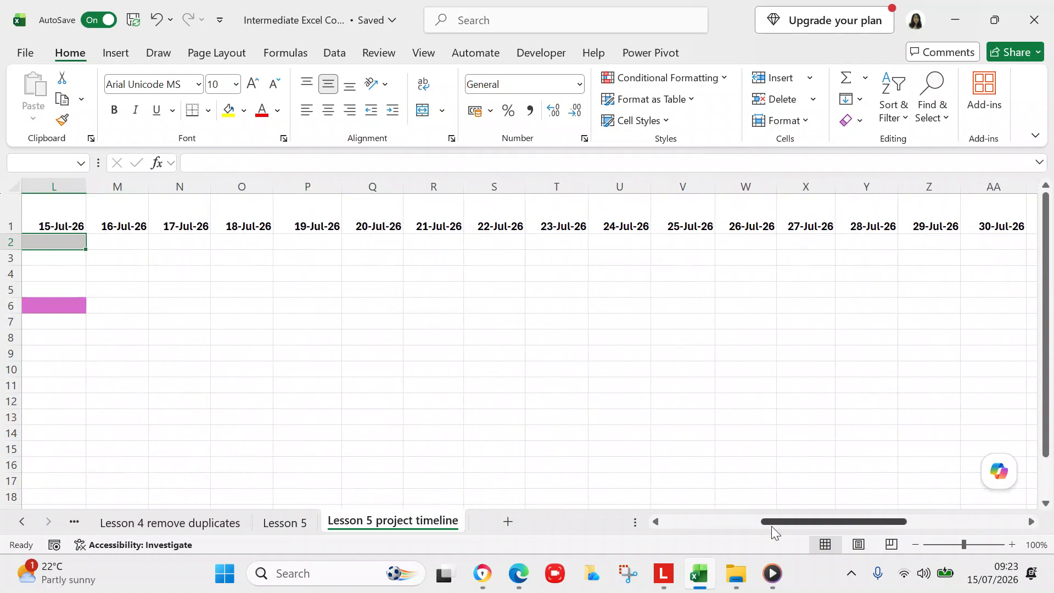
pyautogui.moveTo(780, 522); pyautogui.dragTo(682, 523)
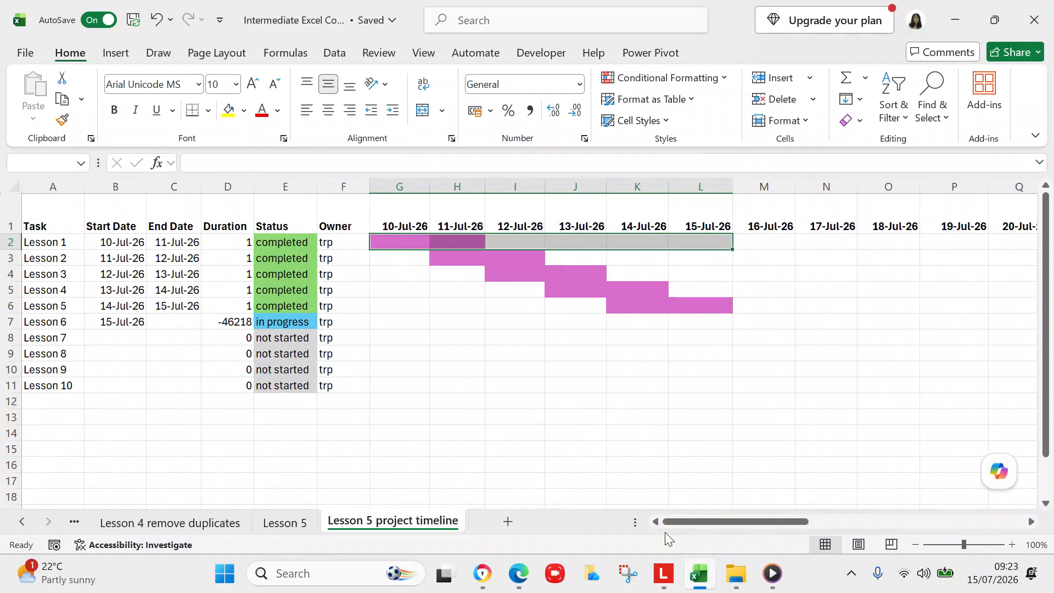
# Examine the conditional formatting rule applied to the timeline grid G2:AL11
pyautogui.click(417, 238)
pyautogui.hotkey('shift', 'Down')
pyautogui.hotkey('shift', 'Down')
pyautogui.hotkey('shift', 'Down')
pyautogui.hotkey('shift', 'Down')
pyautogui.hotkey('shift', 'Down')
pyautogui.hotkey('shift', 'Down')
pyautogui.hotkey('shift', 'Down')
pyautogui.hotkey('shift', 'Down')
pyautogui.hotkey('shift', 'Down')
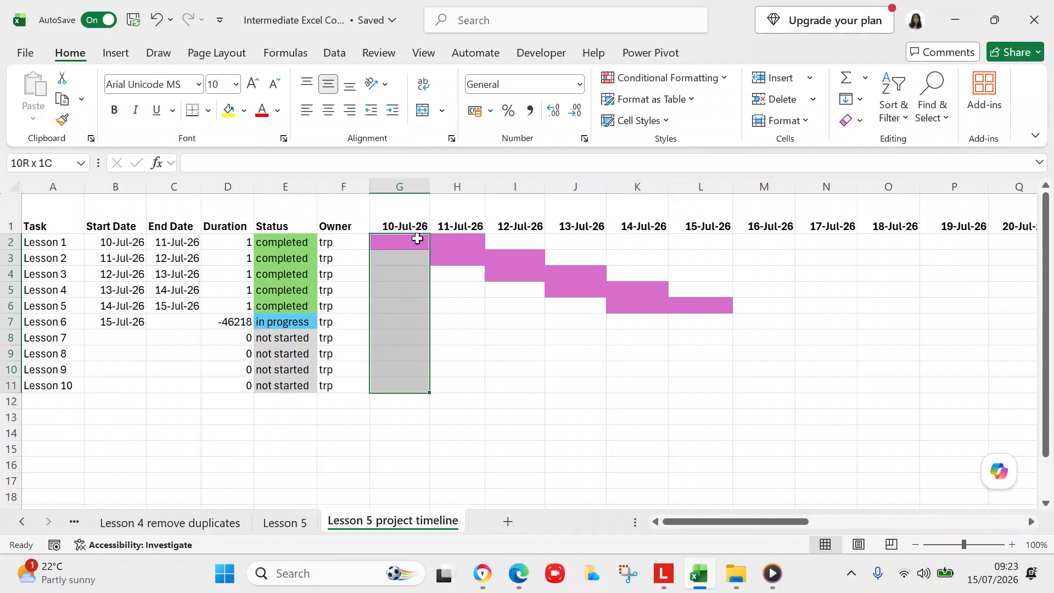
pyautogui.hotkey('shift', 'Right')
pyautogui.hotkey('shift', 'Right')
pyautogui.hotkey('shift', 'Right')
pyautogui.hotkey('shift', 'Right')
pyautogui.hotkey('shift', 'Right')
pyautogui.hotkey('shift', 'Right')
pyautogui.hotkey('shift', 'Right')
pyautogui.hotkey('shift', 'Right')
pyautogui.hotkey('shift', 'Right')
pyautogui.hotkey('shift', 'Right')
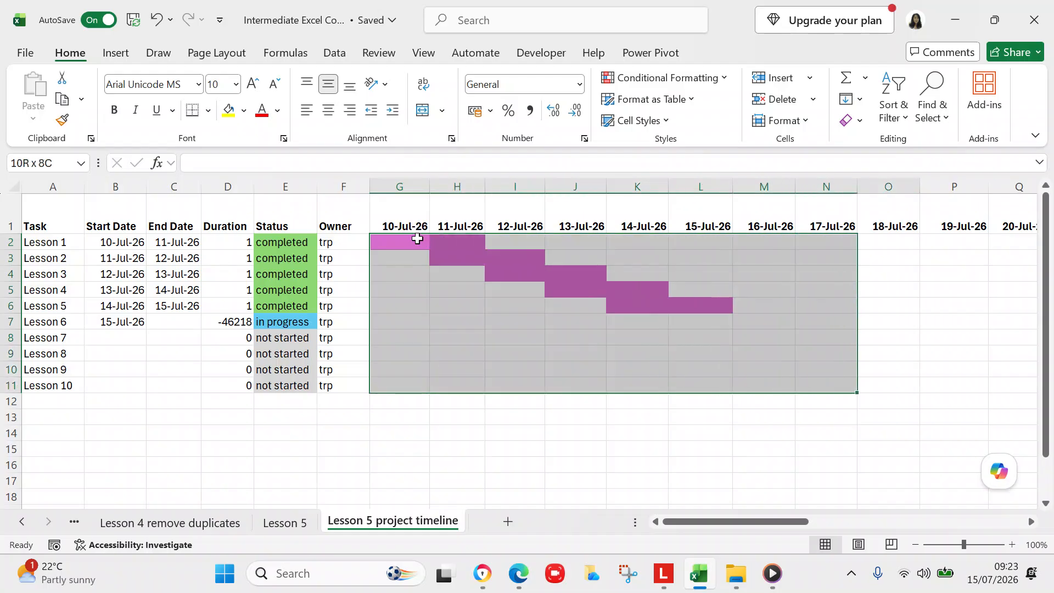
pyautogui.hotkey('shift', 'Right')
pyautogui.hotkey('shift', 'Right')
pyautogui.hotkey('shift', 'Right')
pyautogui.hotkey('shift', 'Right')
pyautogui.hotkey('shift', 'Right')
pyautogui.hotkey('shift', 'Right')
pyautogui.hotkey('shift', 'Right')
pyautogui.hotkey('shift', 'Right')
pyautogui.hotkey('shift', 'Right')
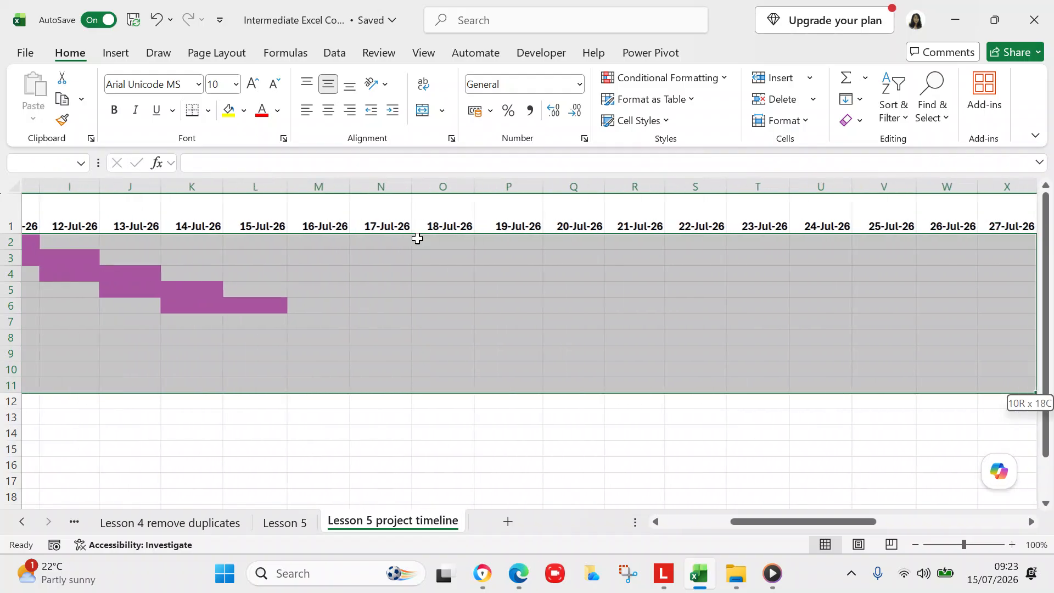
pyautogui.hotkey('shift', 'Right')
pyautogui.hotkey('shift', 'Right')
pyautogui.hotkey('shift', 'Right')
pyautogui.hotkey('shift', 'Right')
pyautogui.hotkey('shift', 'Right')
pyautogui.hotkey('shift', 'Right')
pyautogui.hotkey('shift', 'Right')
pyautogui.hotkey('shift', 'Right')
pyautogui.hotkey('shift', 'Right')
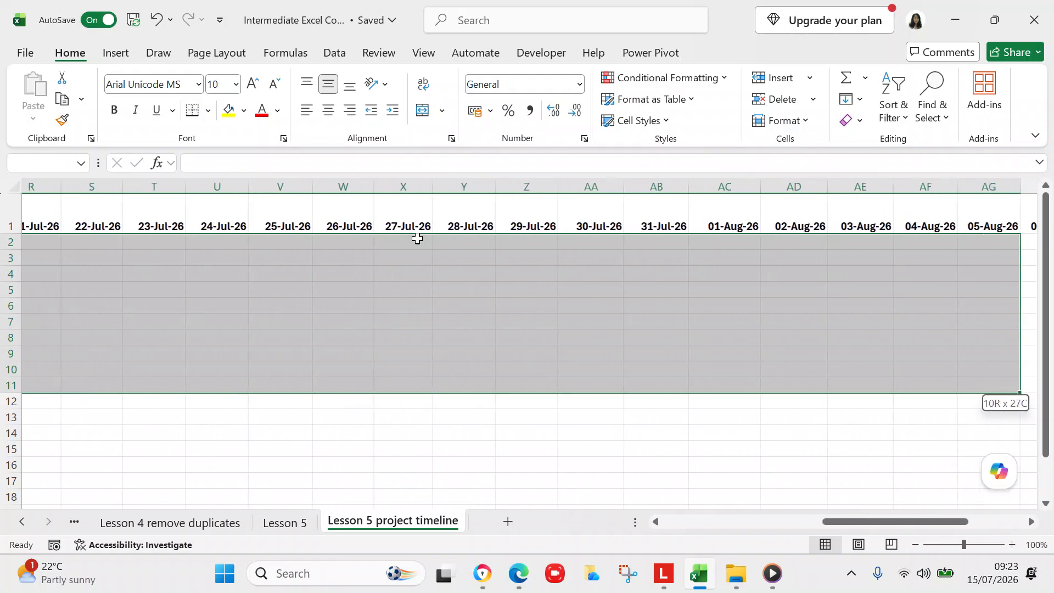
pyautogui.hotkey('shift', 'Right')
pyautogui.hotkey('shift', 'Right')
pyautogui.hotkey('shift', 'Right')
pyautogui.hotkey('shift', 'Right')
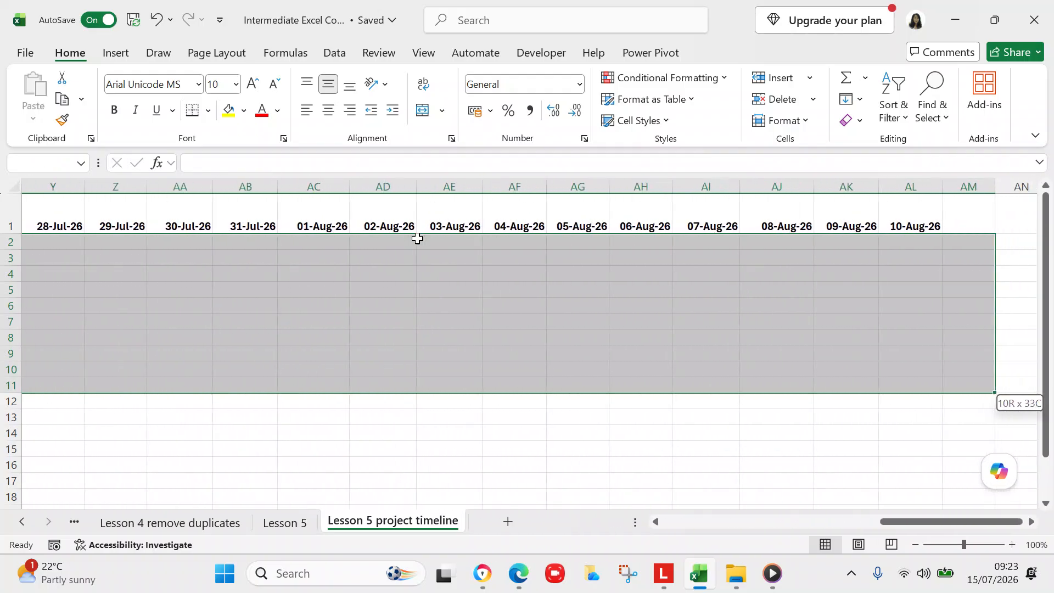
pyautogui.hotkey('shift', 'Left')
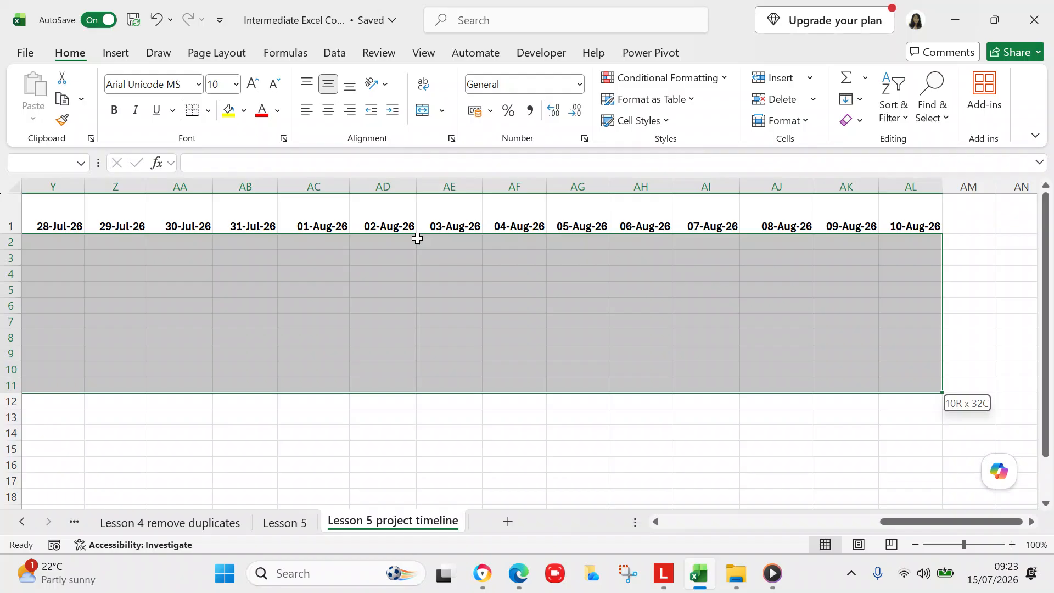
pyautogui.click(628, 80)
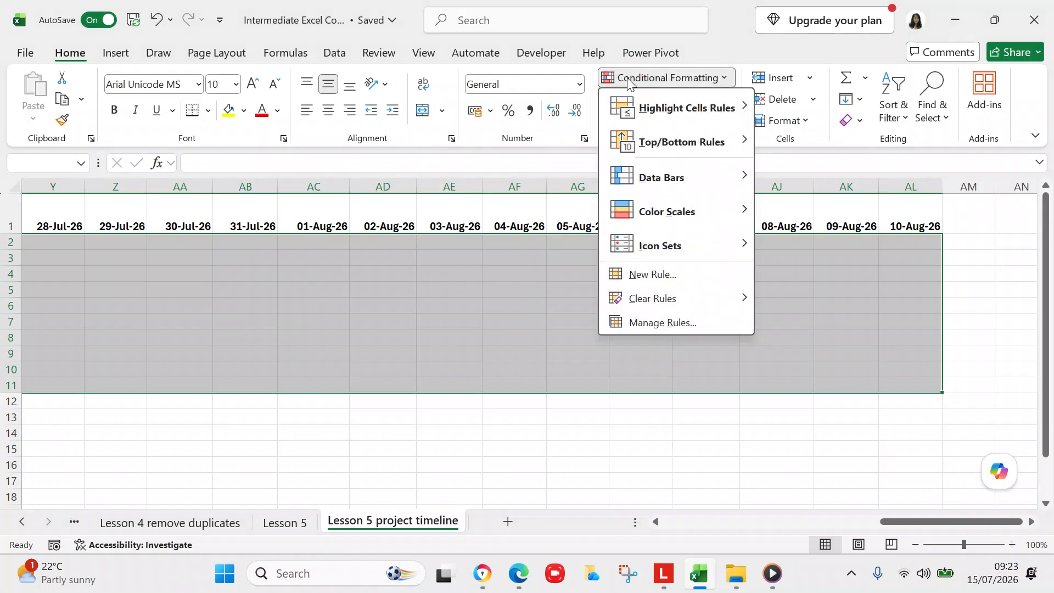
pyautogui.click(682, 324)
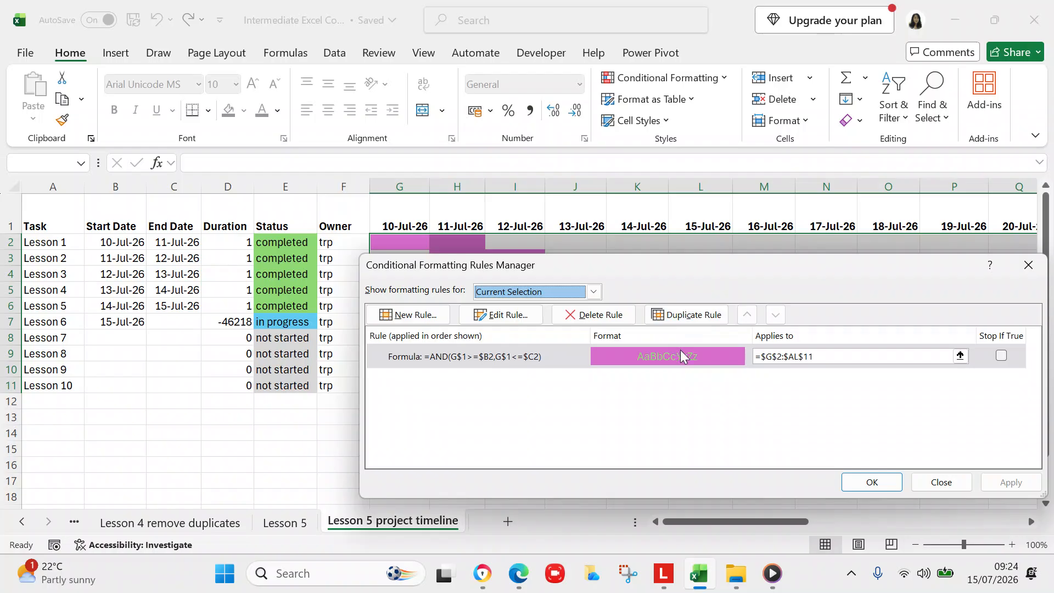
pyautogui.click(1026, 267)
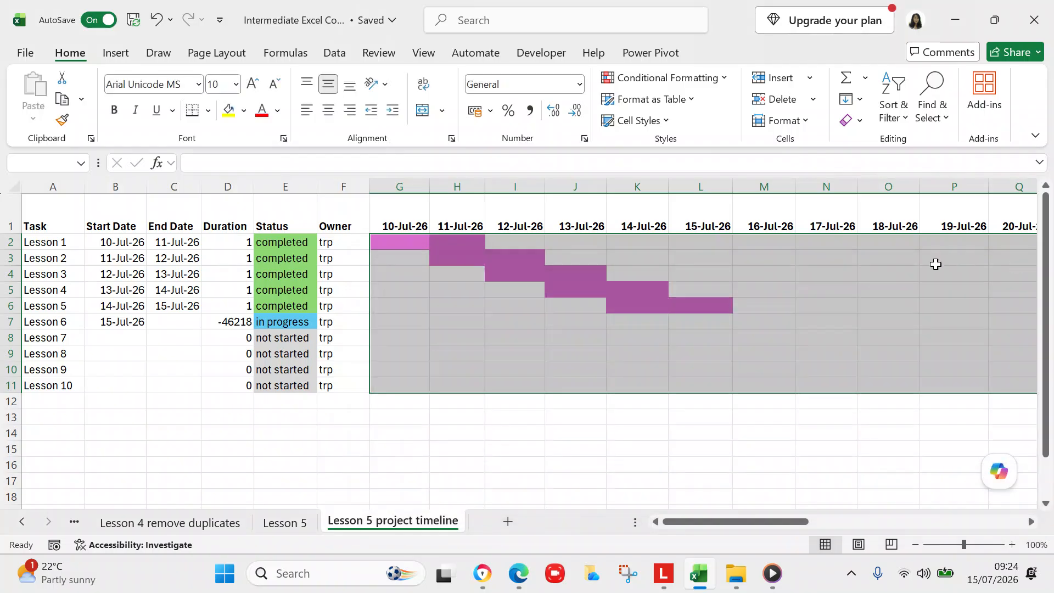
pyautogui.click(897, 272)
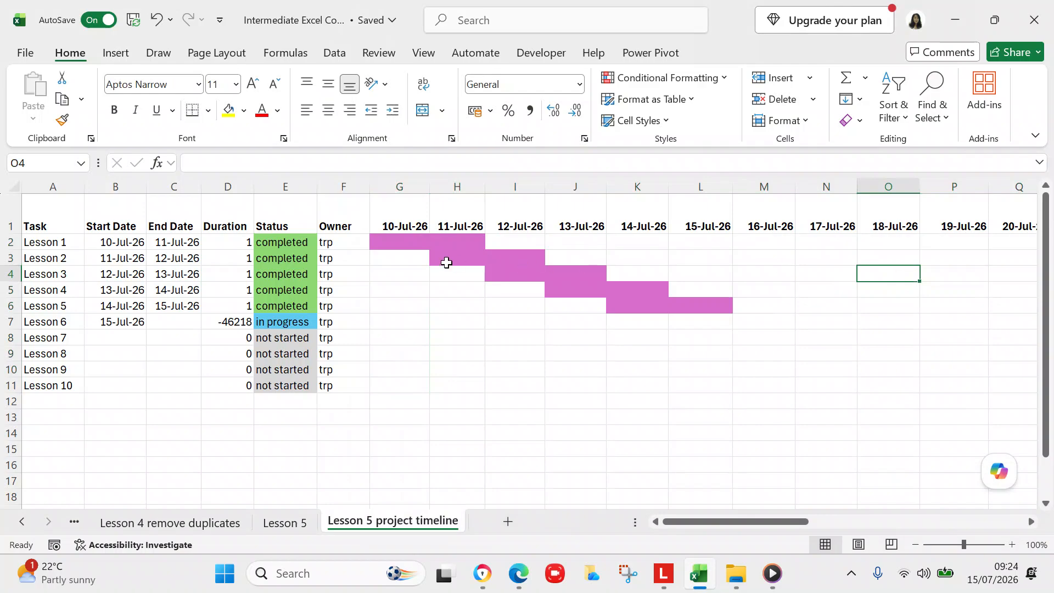
# Inspect the timeline cells for the 10-Jul-26 and 11-Jul-26 columns, from G2 and H2 down to H6
pyautogui.click(418, 246)
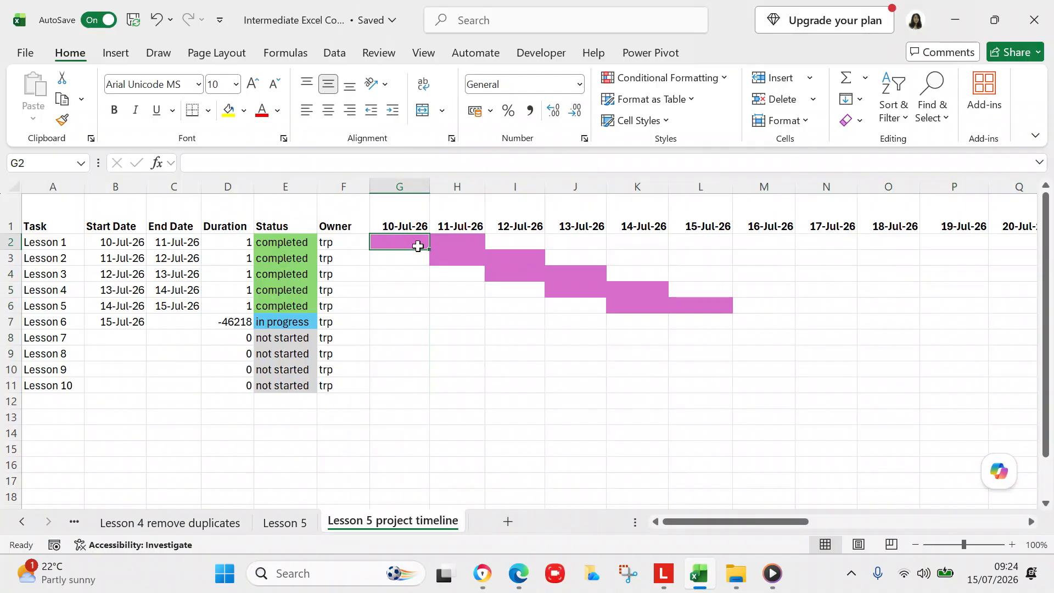
pyautogui.click(448, 240)
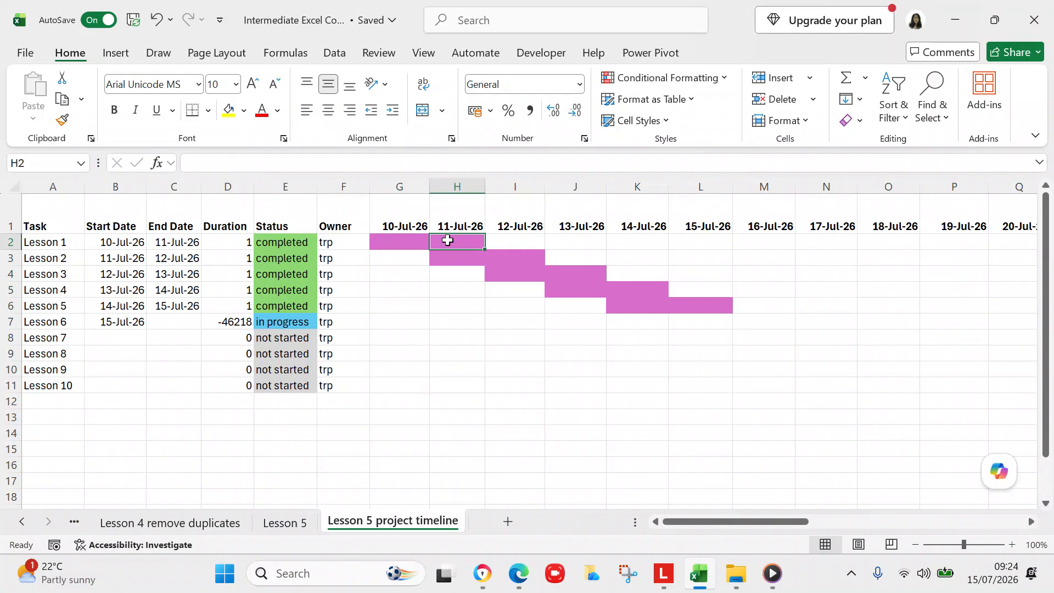
pyautogui.press('Return')
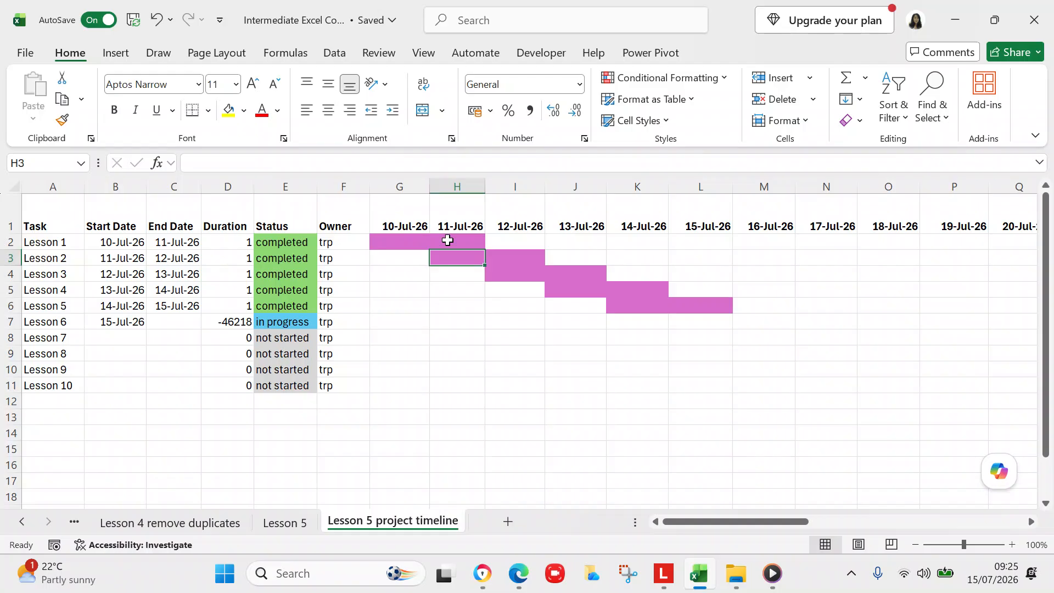
pyautogui.press('Return')
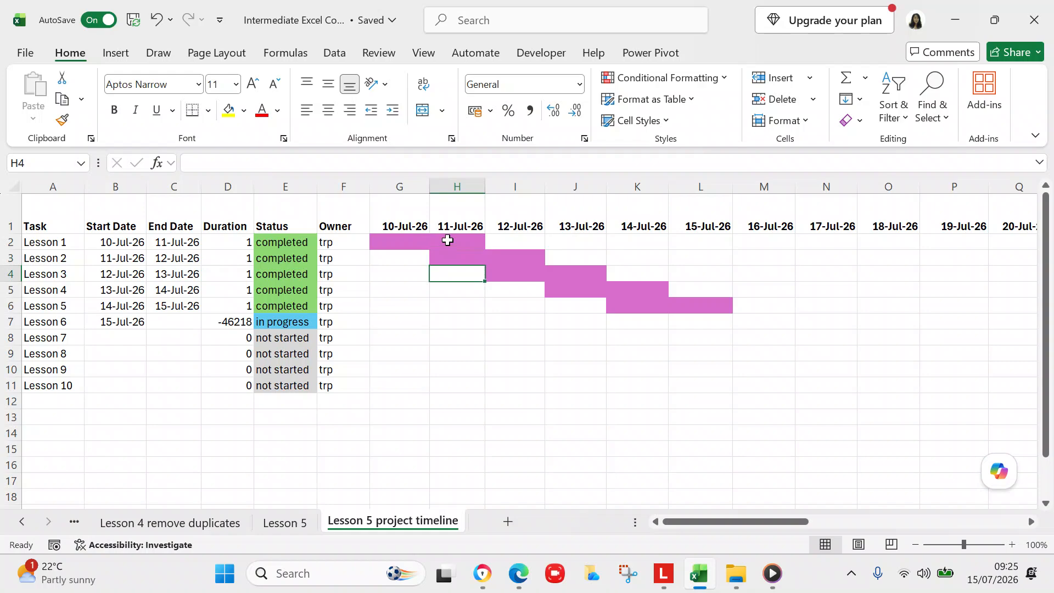
pyautogui.press('Return')
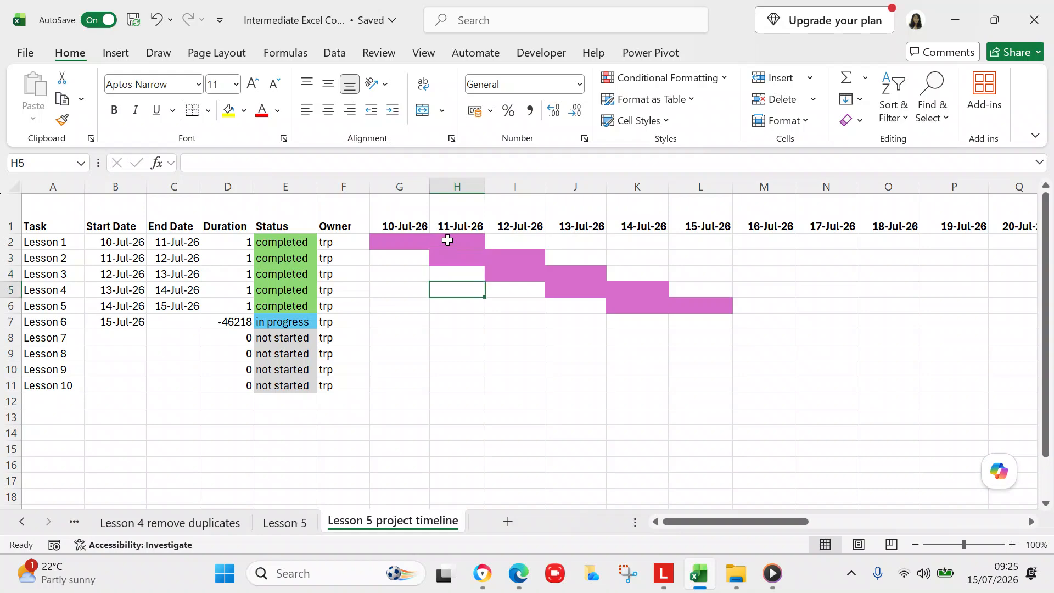
pyautogui.press('Down')
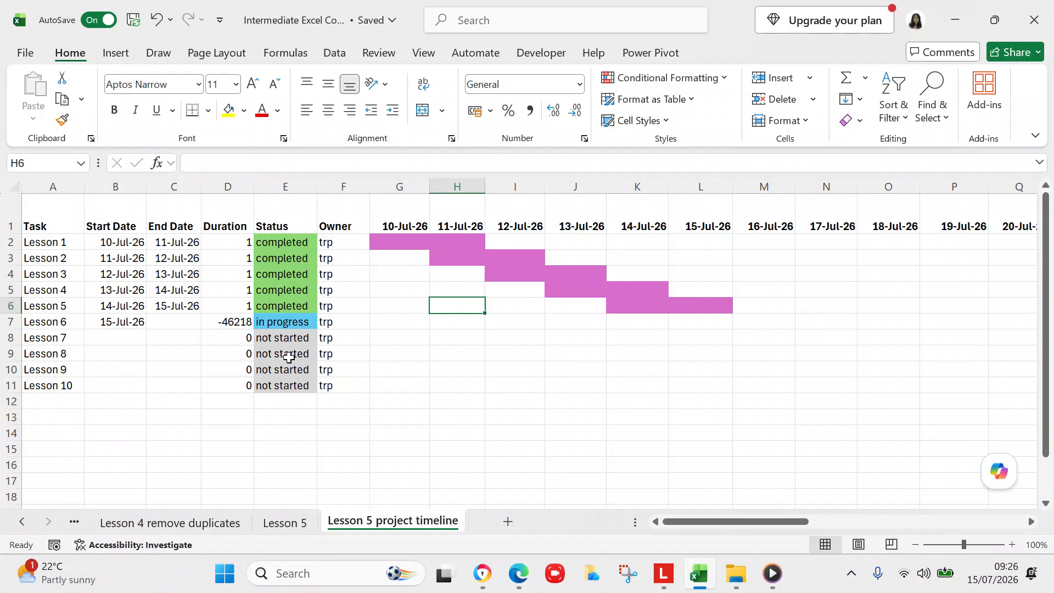
# Try the status delayed for Lesson 6 in E7, and set it back to in progress
pyautogui.click(286, 327)
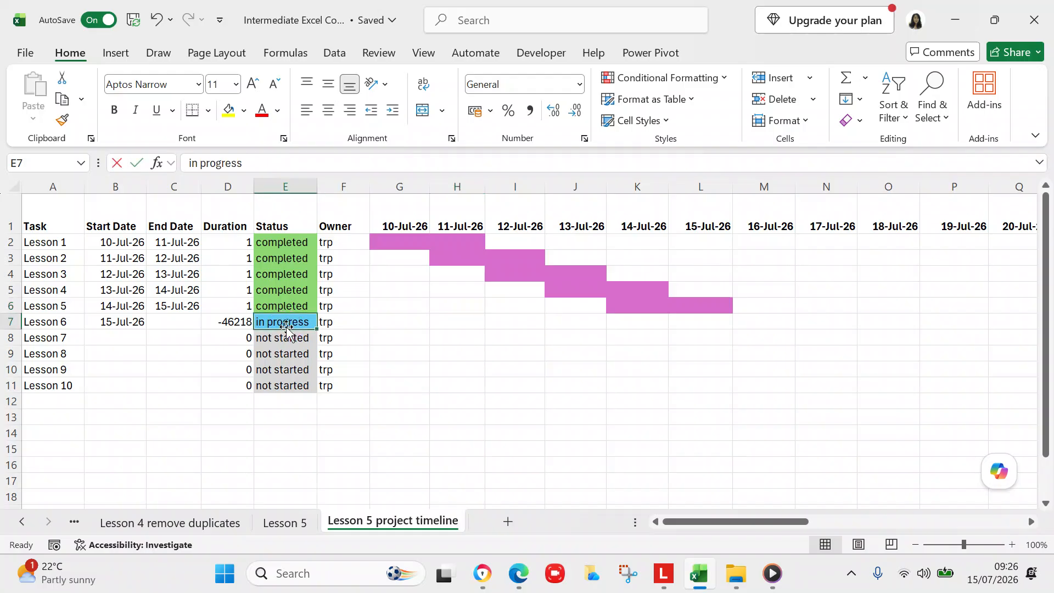
pyautogui.write('delayed')
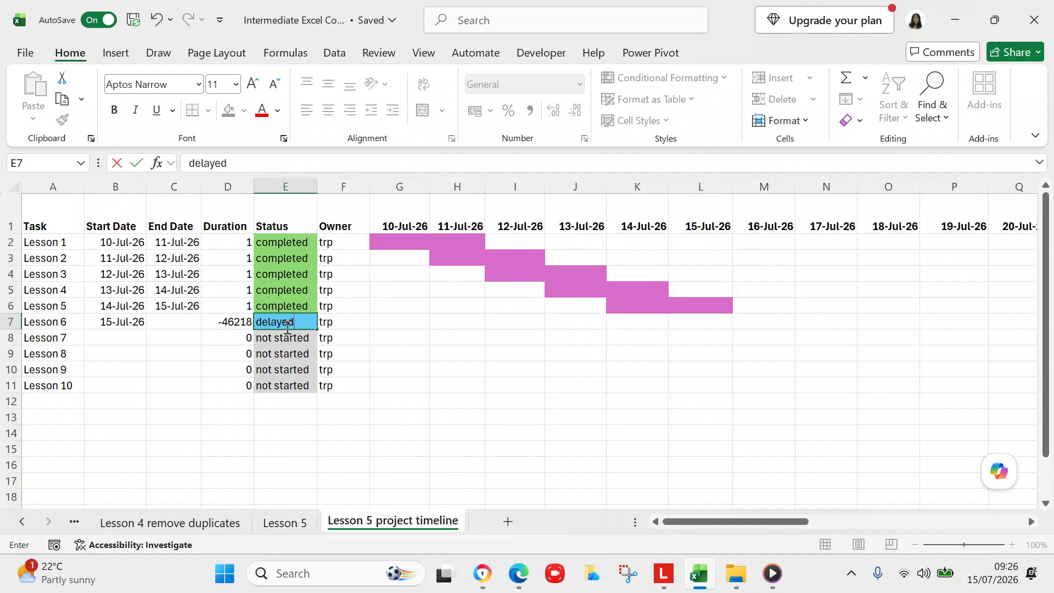
pyautogui.click(381, 388)
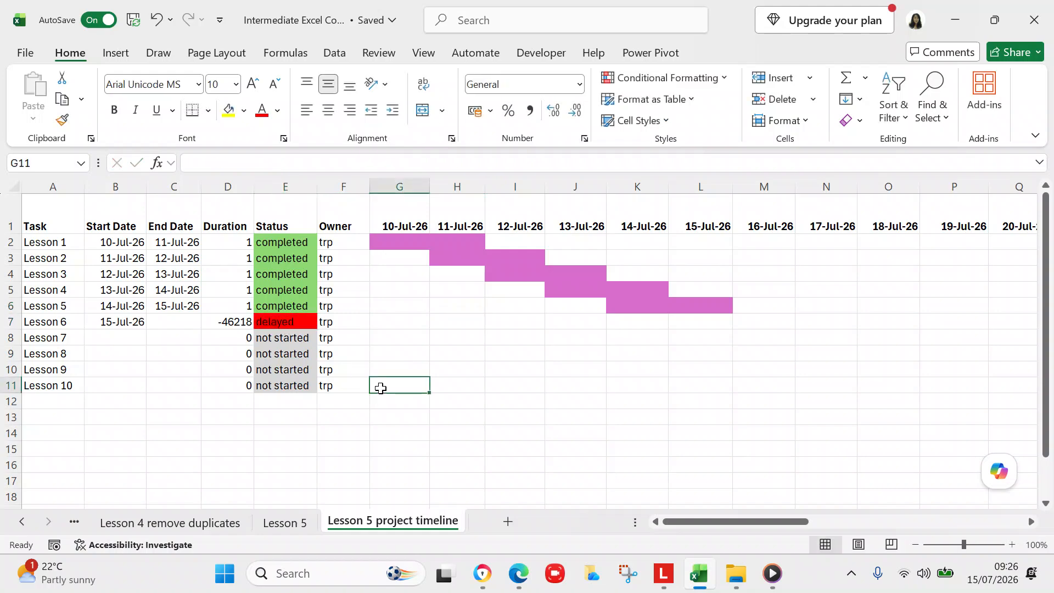
pyautogui.click(302, 323)
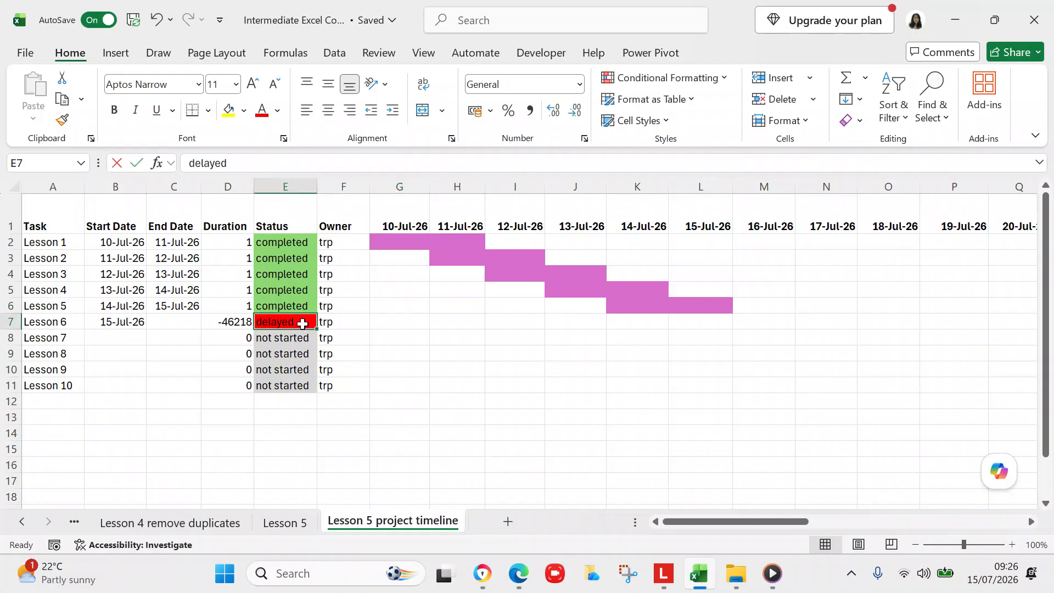
pyautogui.write('in proge')
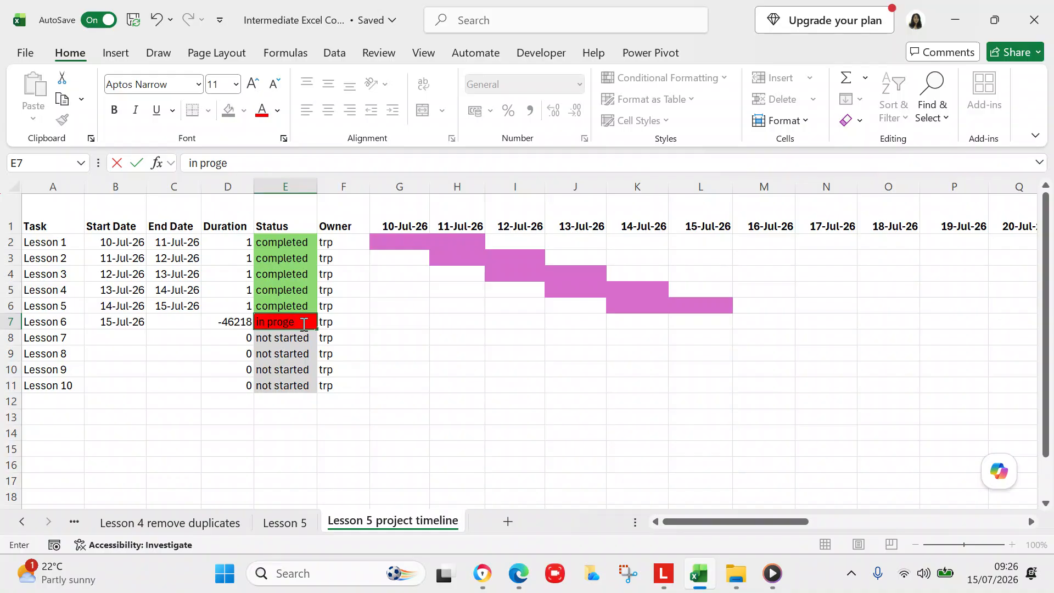
pyautogui.press('BackSpace')
pyautogui.write('ress')
pyautogui.press('Return')
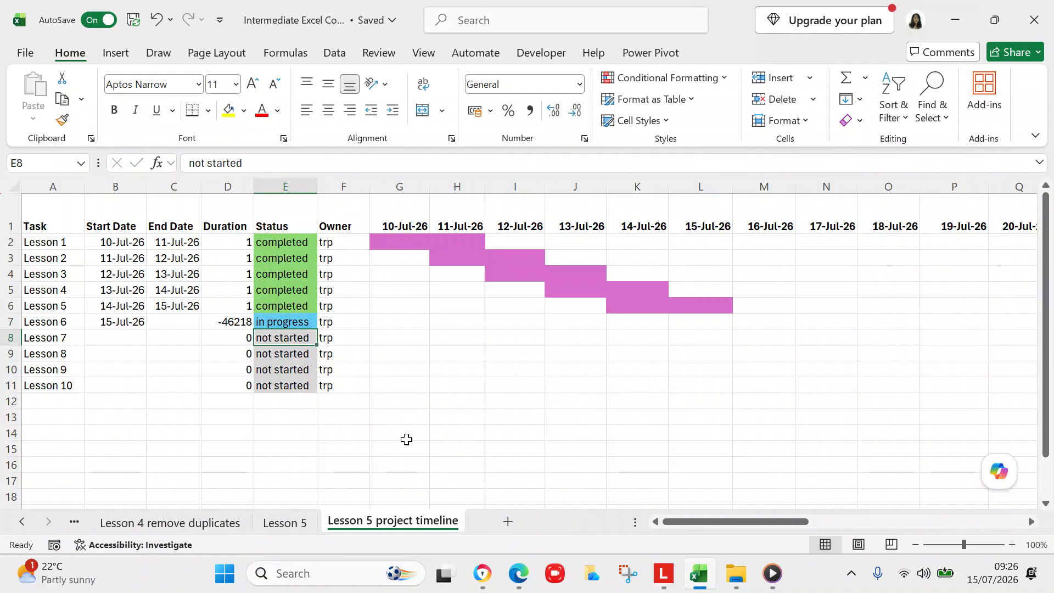